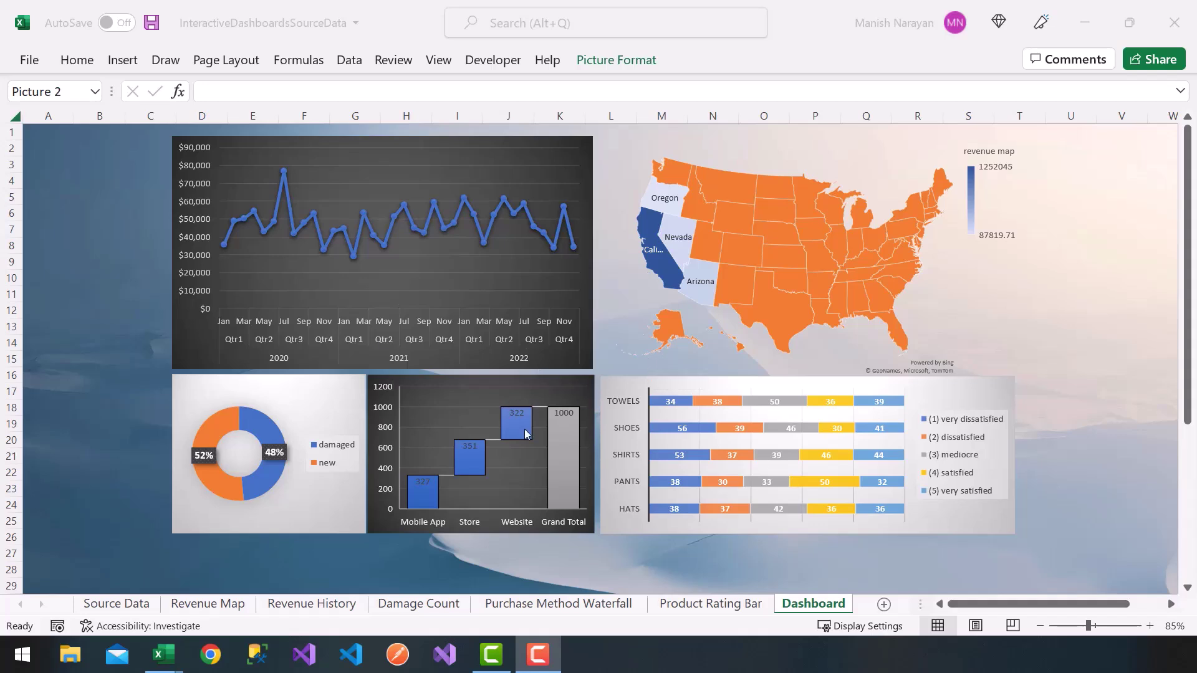
On Revenue Map, shorten the state slicer to fit its four states and copy it.
left_click(212, 604)
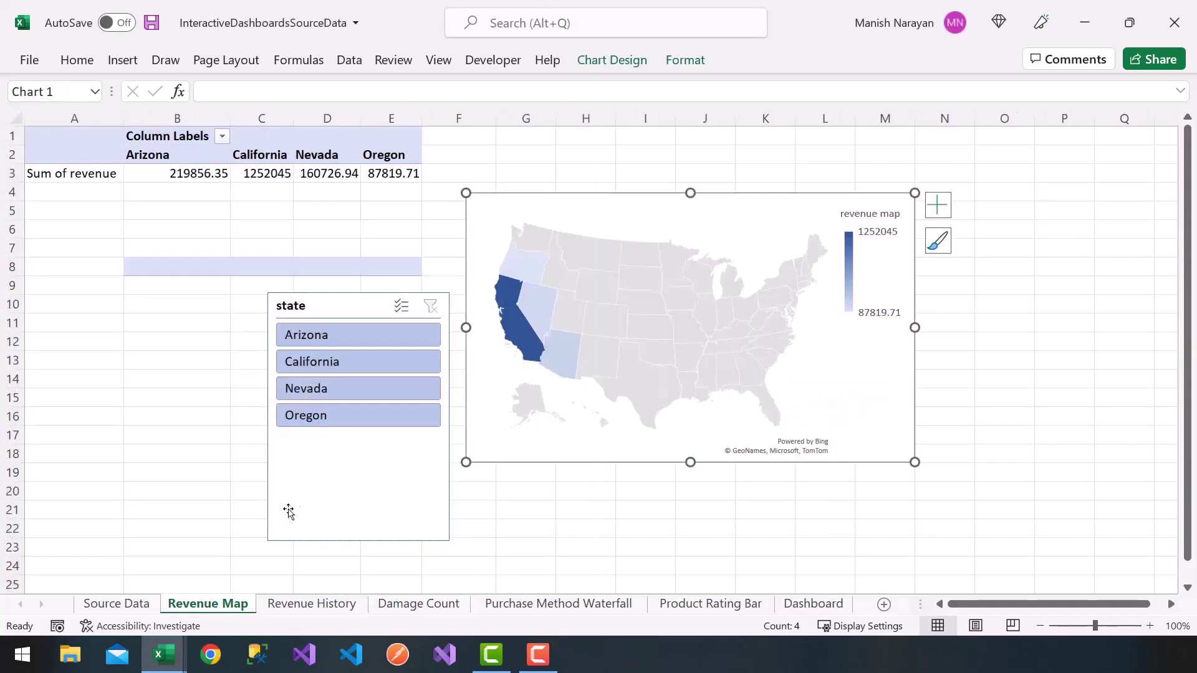
left_click(302, 504)
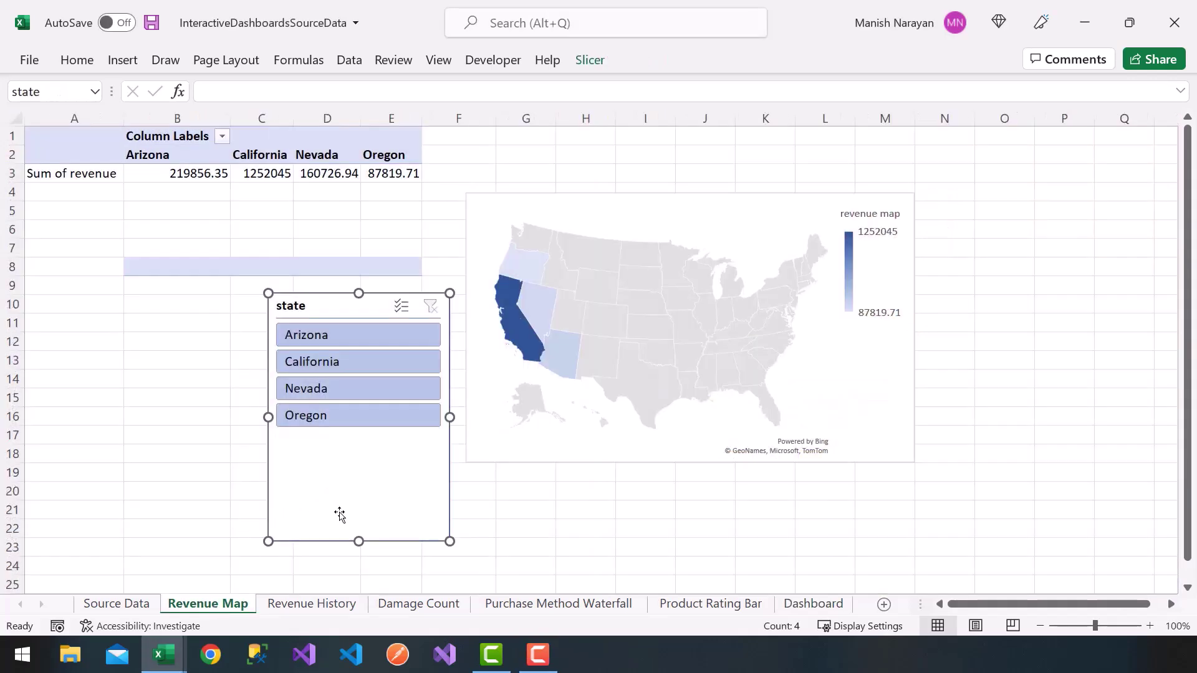
left_click_drag(359, 540, 365, 443)
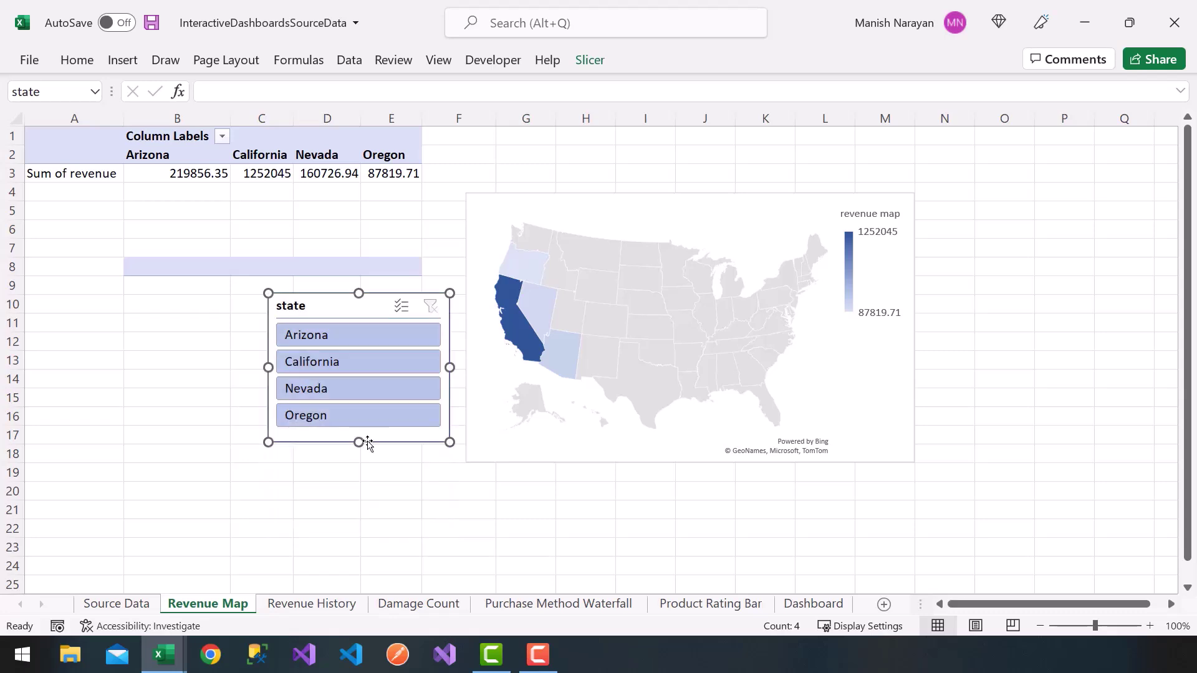
right_click(353, 304)
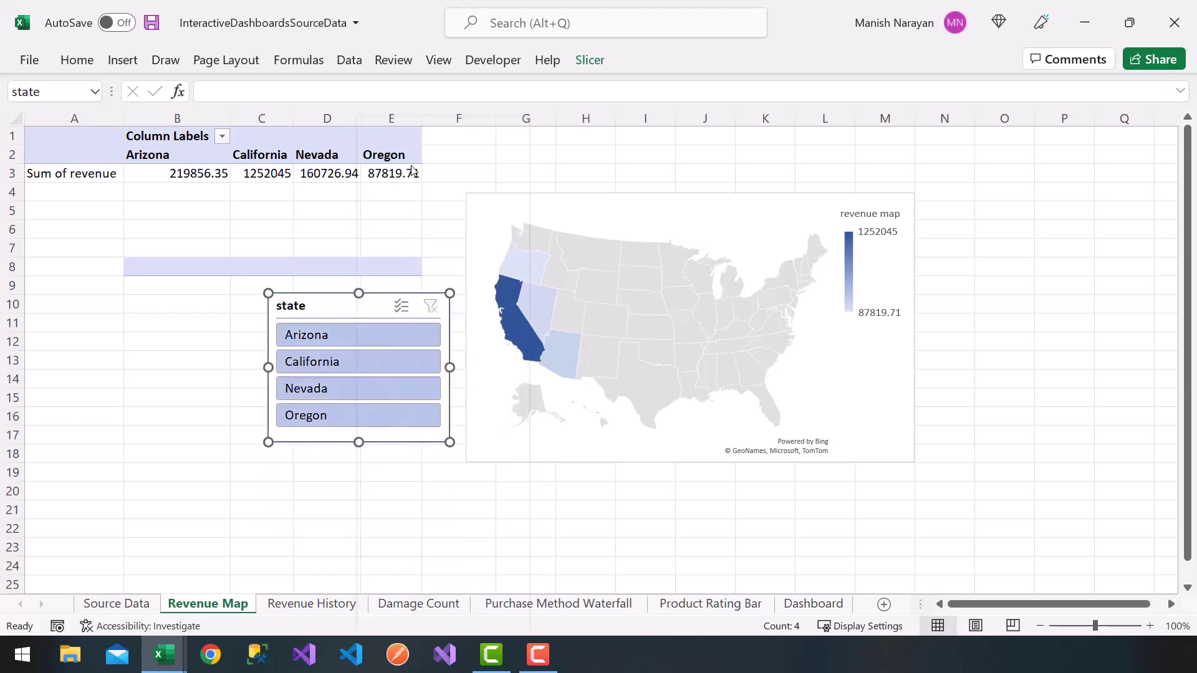
key("Escape")
Paste the copied state slicer onto the Dashboard sheet.
left_click(812, 603)
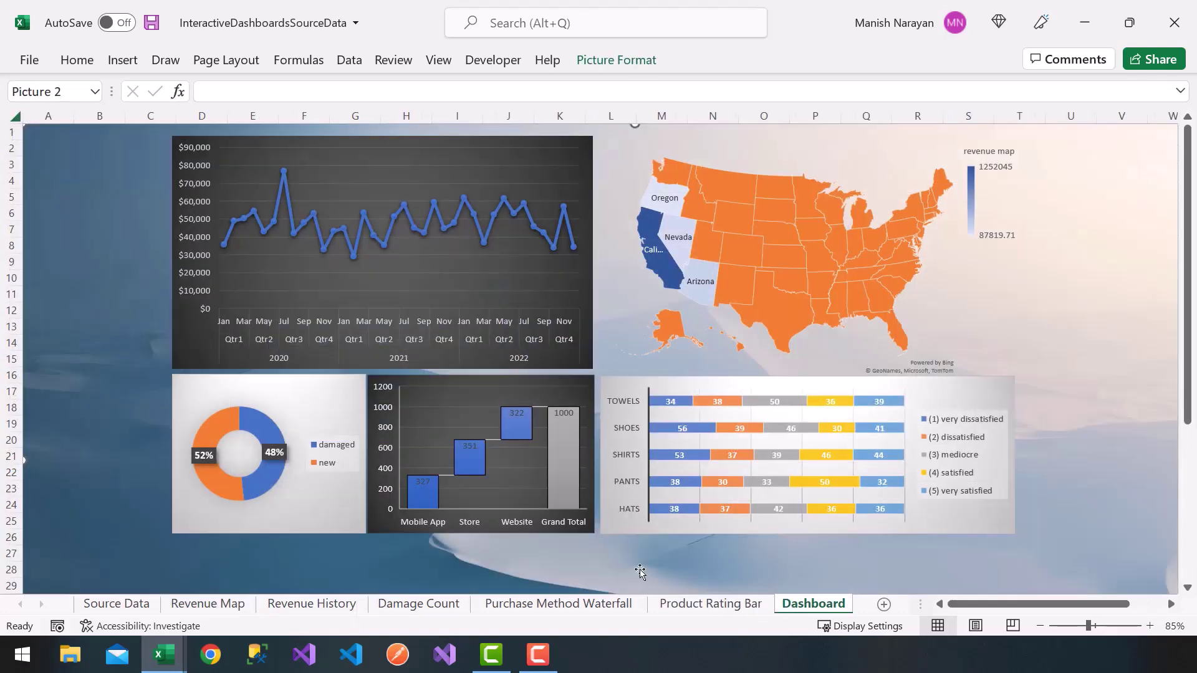
right_click(123, 411)
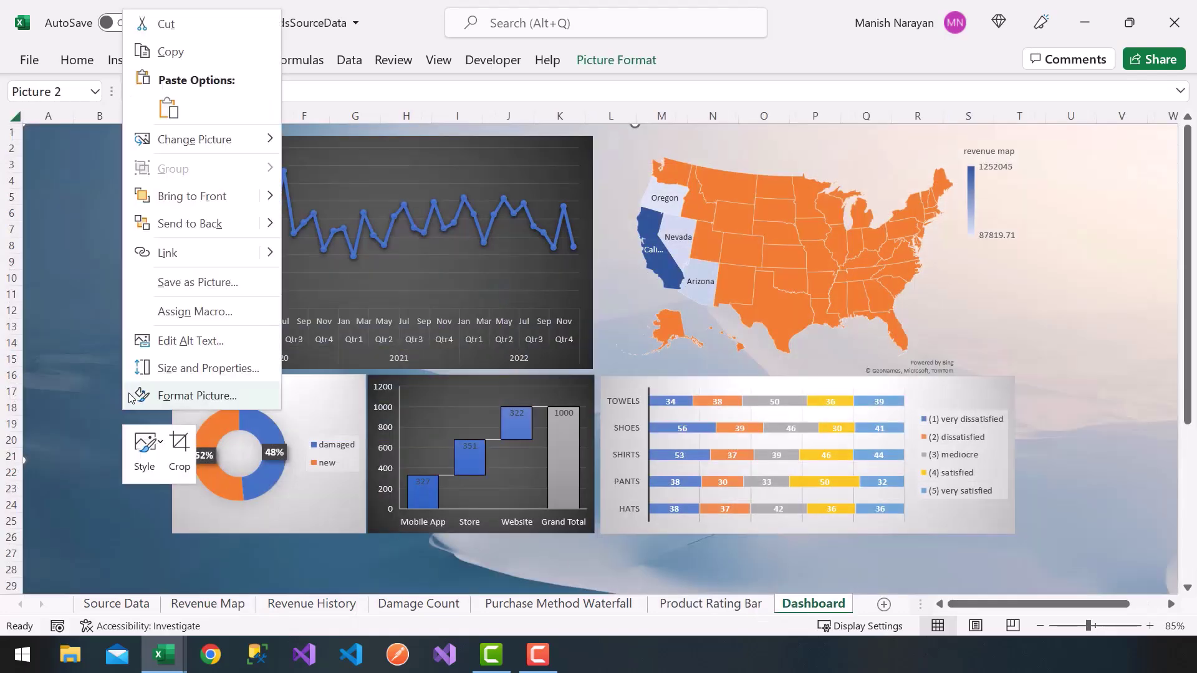
left_click(160, 101)
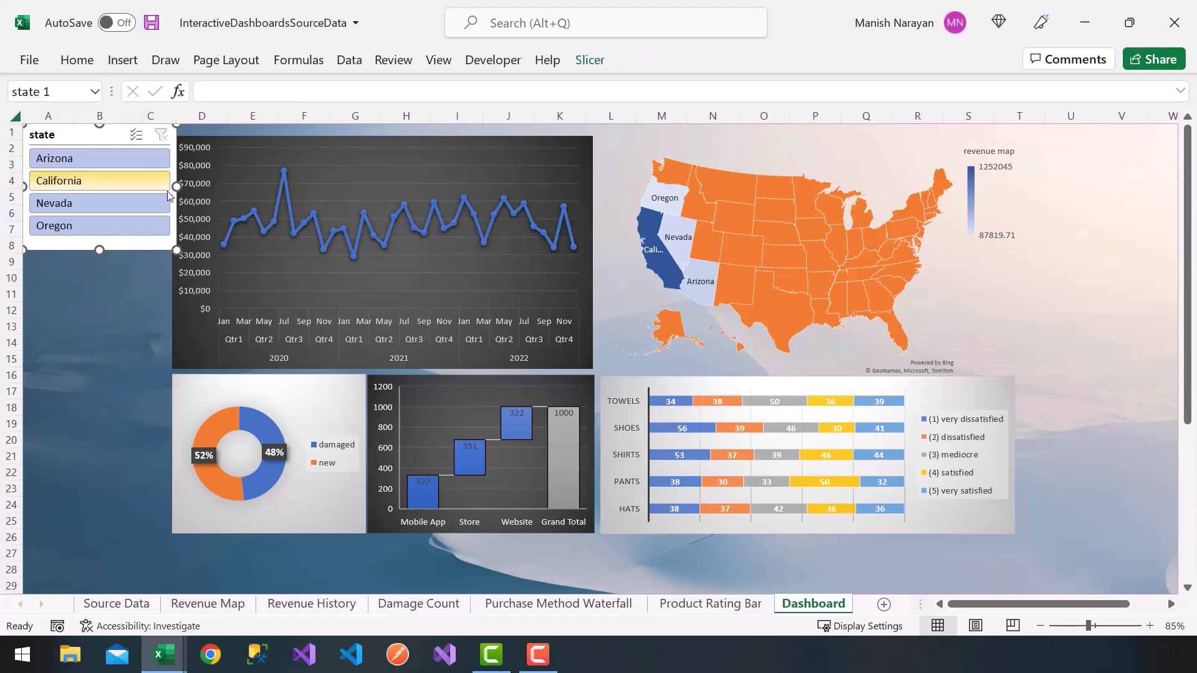
Resize and move the state slicer to the top-left, beside the revenue line chart.
left_click_drag(175, 249, 83, 249)
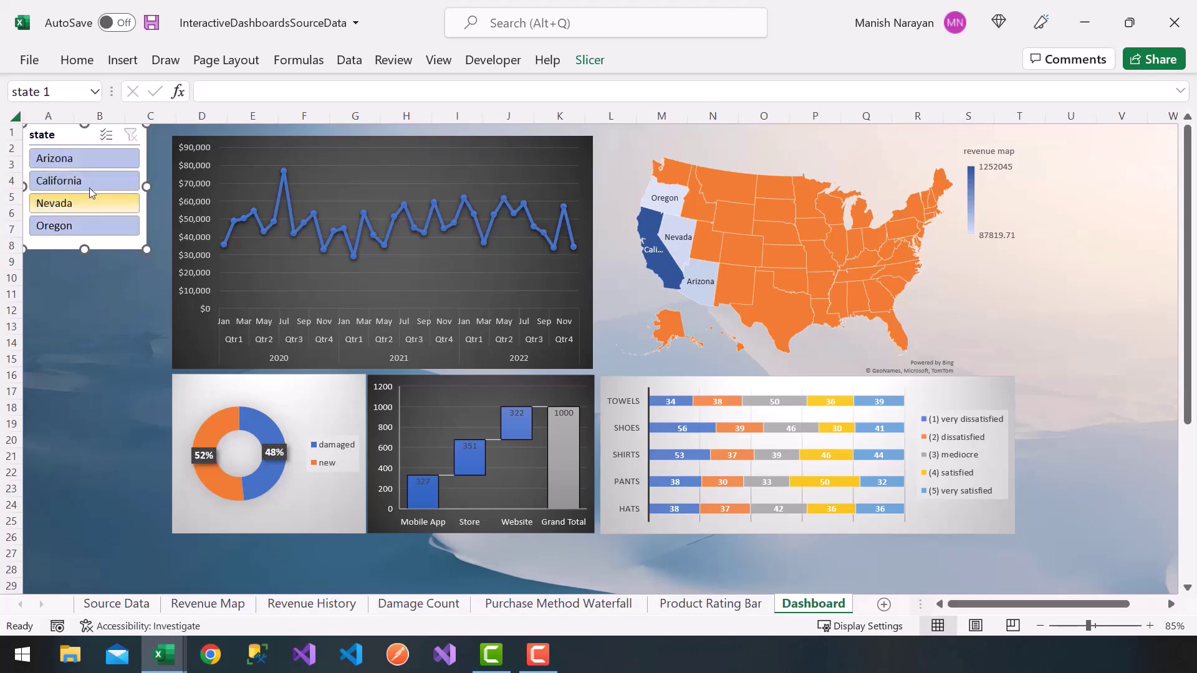
mouse_move(66, 135)
left_mouse_down()
mouse_move(76, 169)
mouse_move(70, 149)
left_mouse_up()
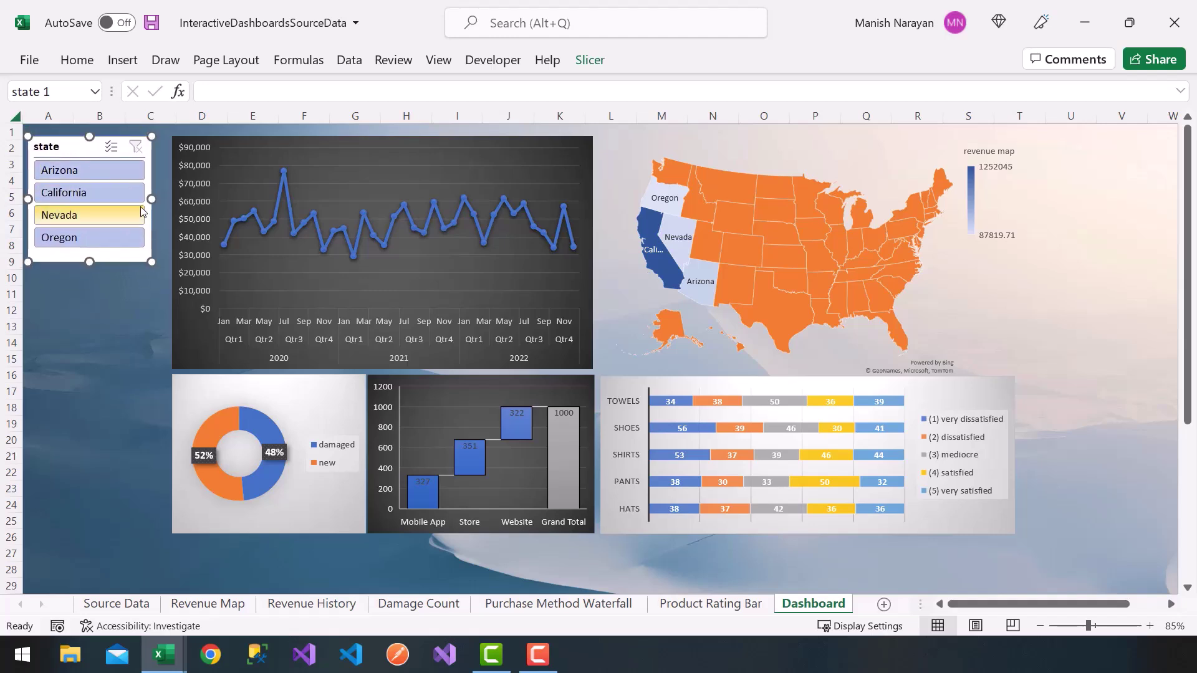
left_click_drag(152, 199, 167, 197)
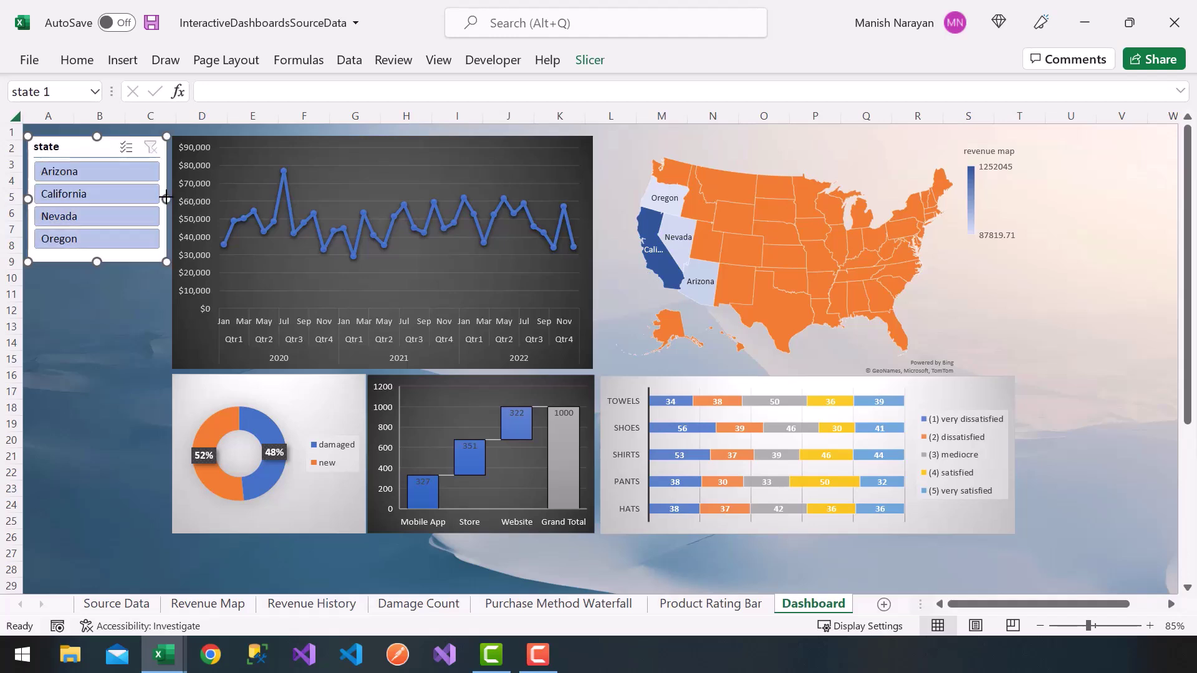
left_click(102, 286)
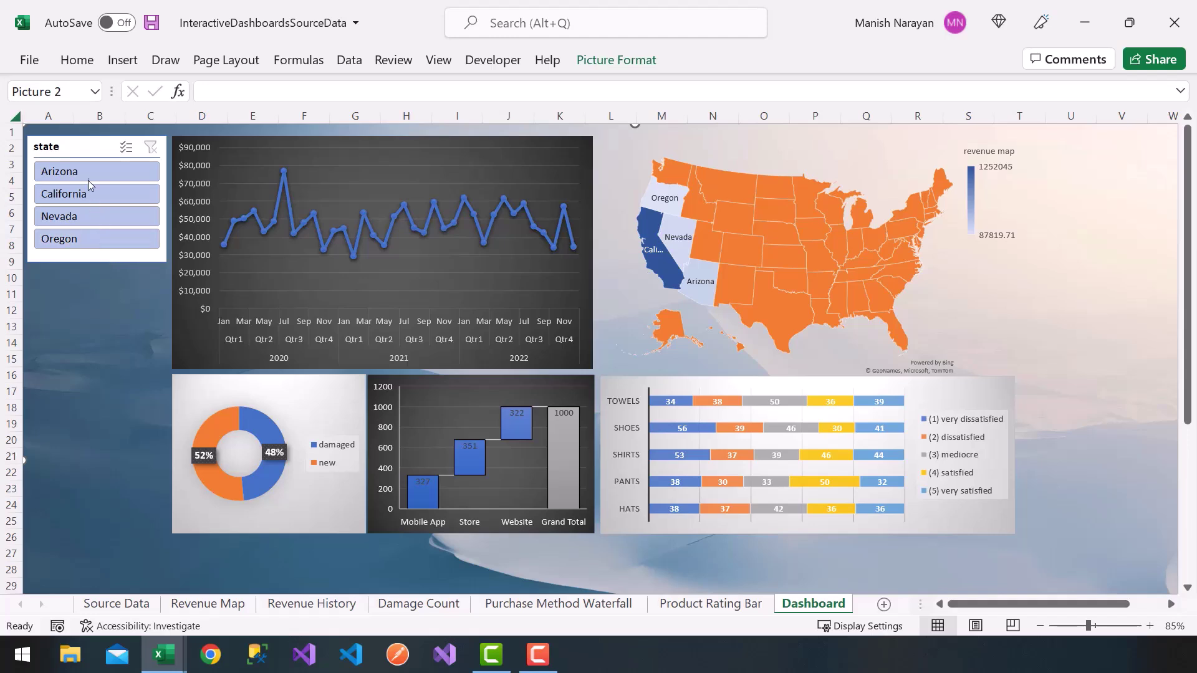
left_click(81, 154)
Link the state slicer to Damage Count, Product Rating Bar, Purchase Method and Revenue History pivots.
right_click(82, 154)
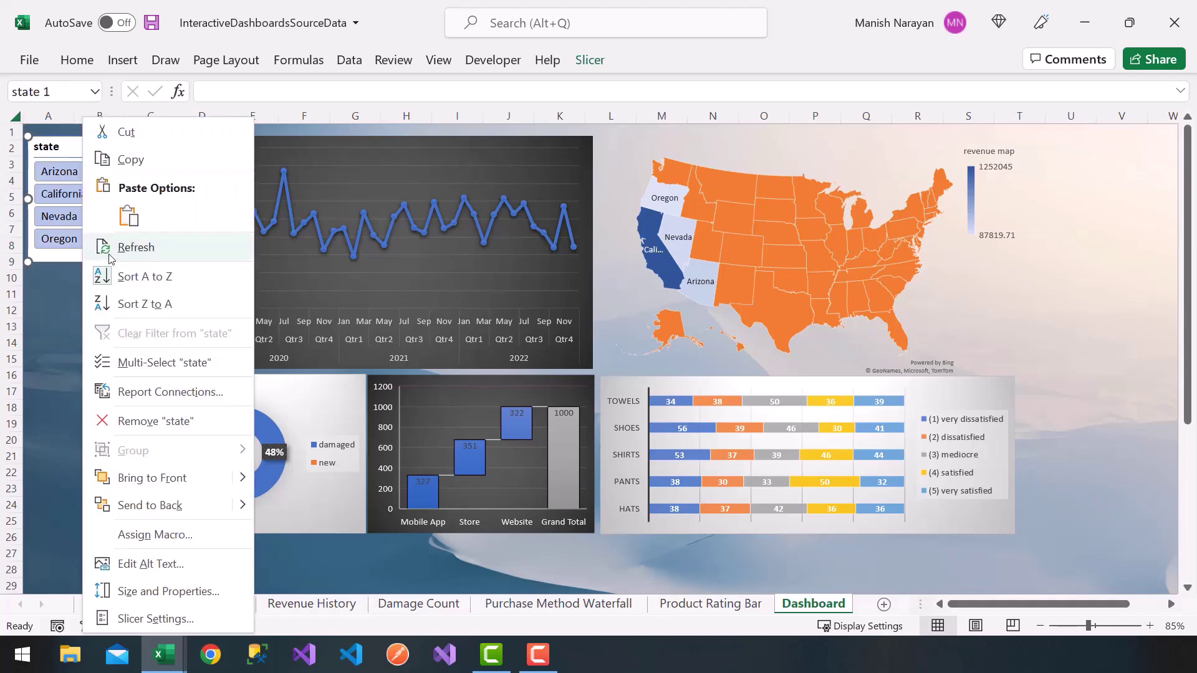
left_click(136, 394)
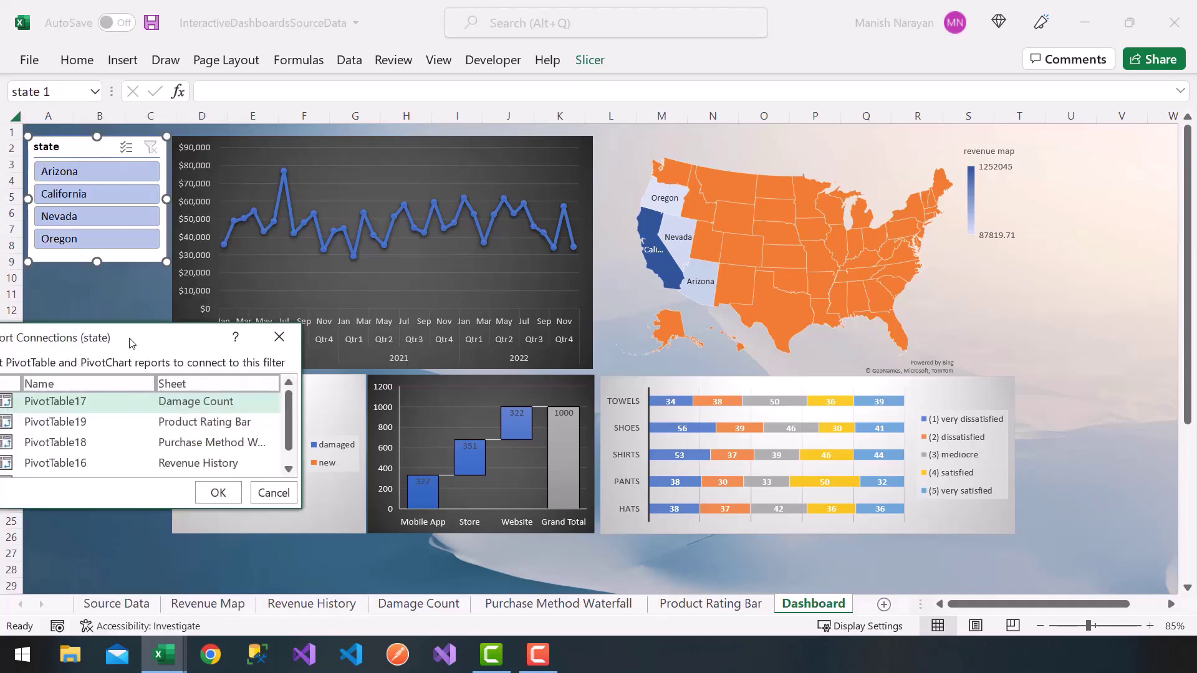
left_click_drag(149, 335, 457, 192)
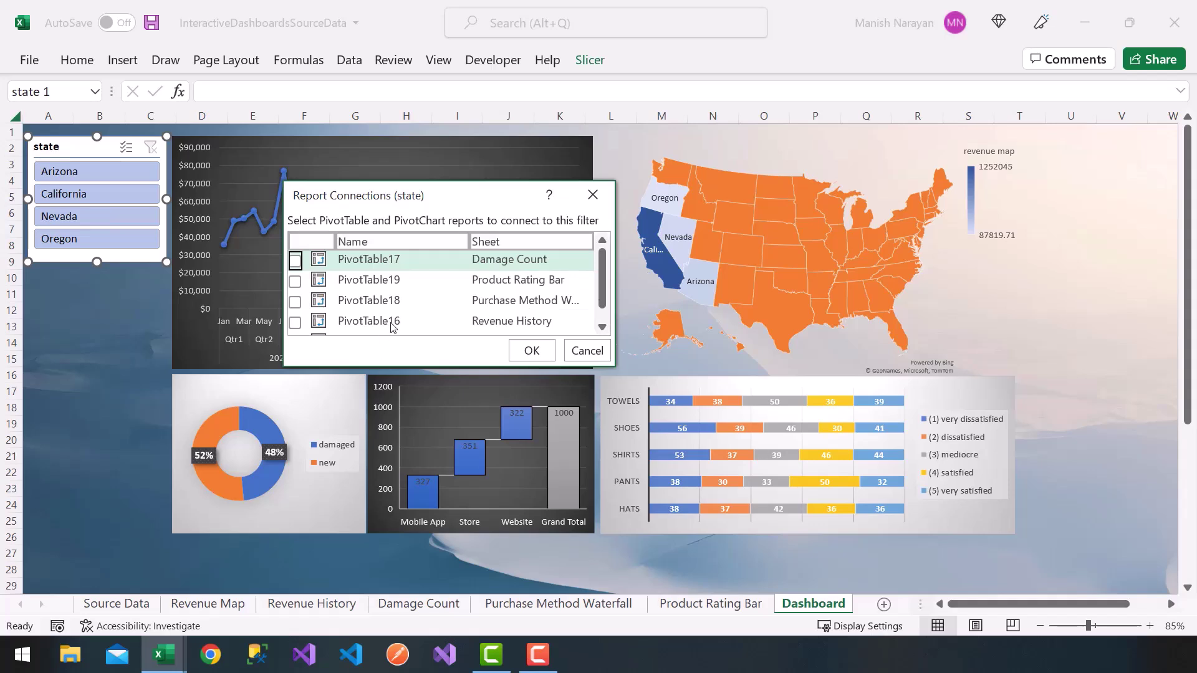
left_click(295, 260)
left_click(295, 280)
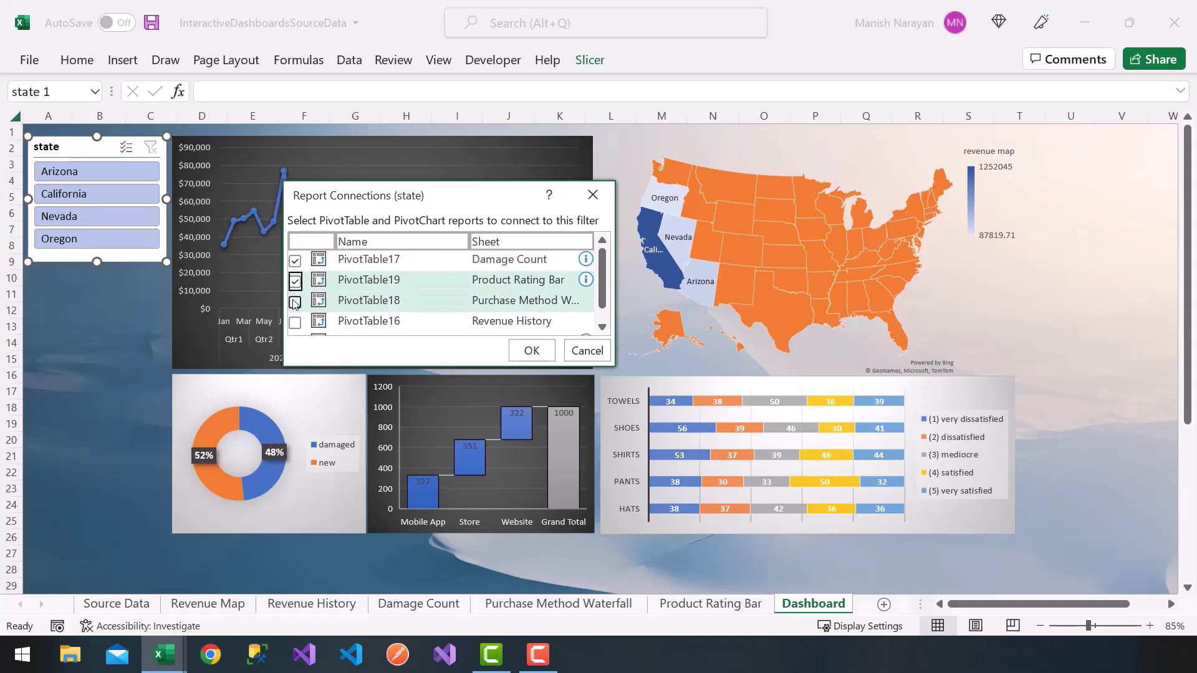
left_click(295, 303)
scroll(295, 304, "down", 1)
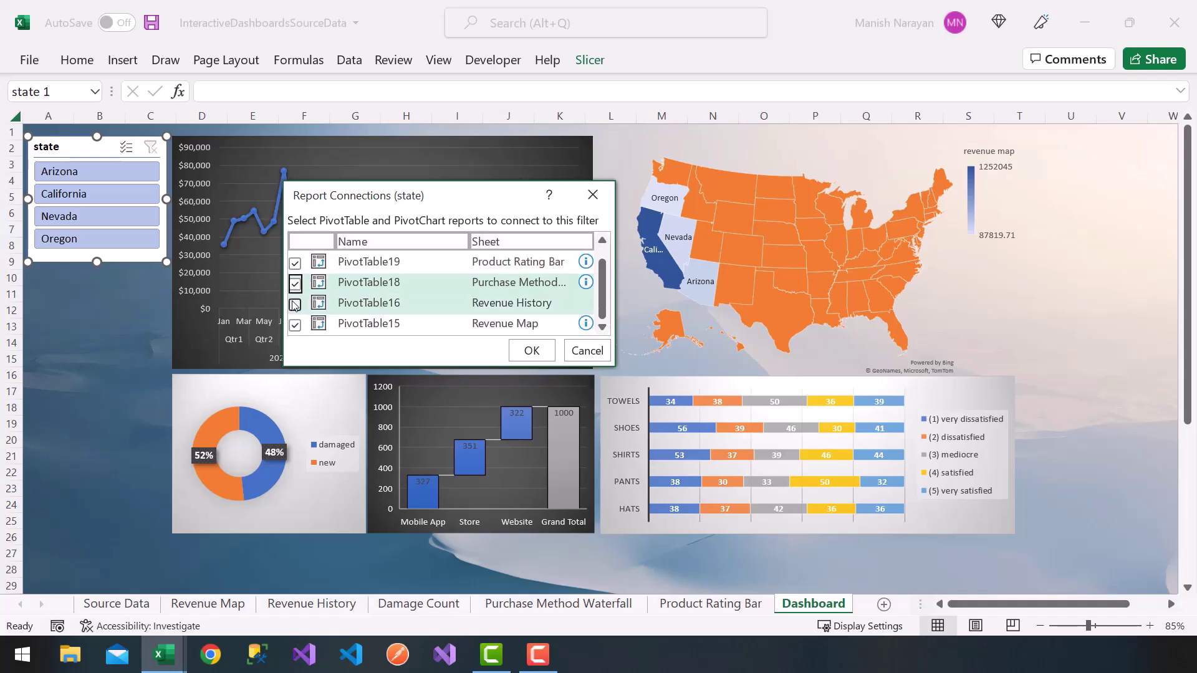
left_click(294, 305)
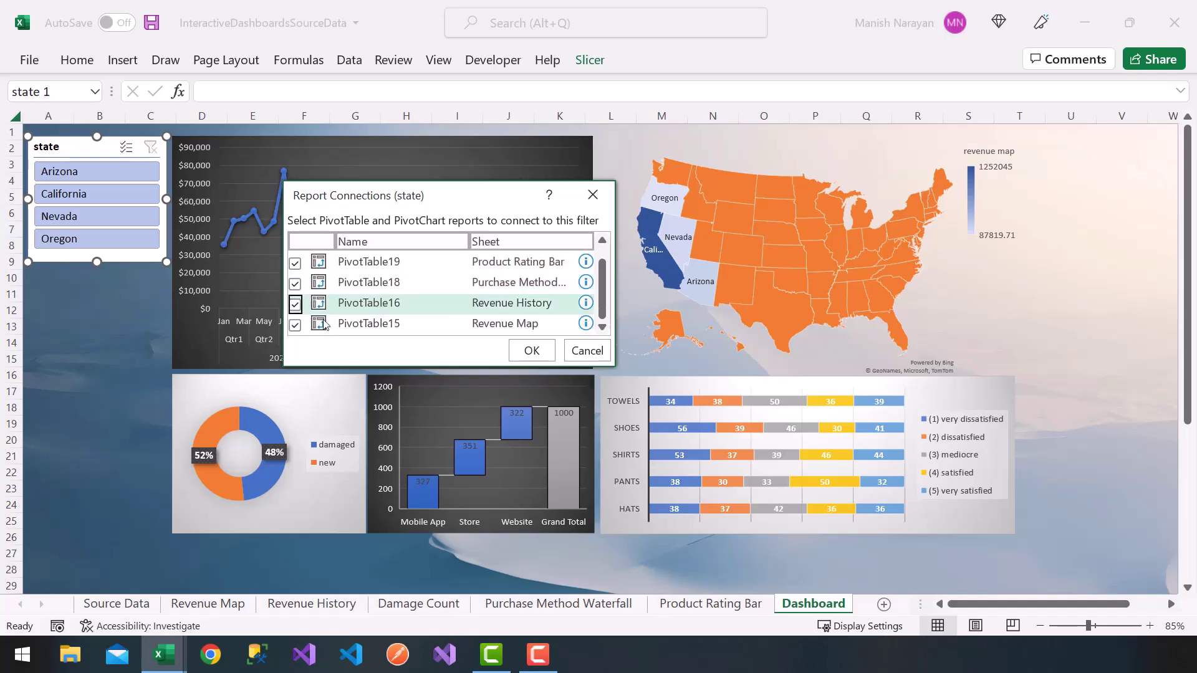
left_click(536, 357)
left_click(133, 339)
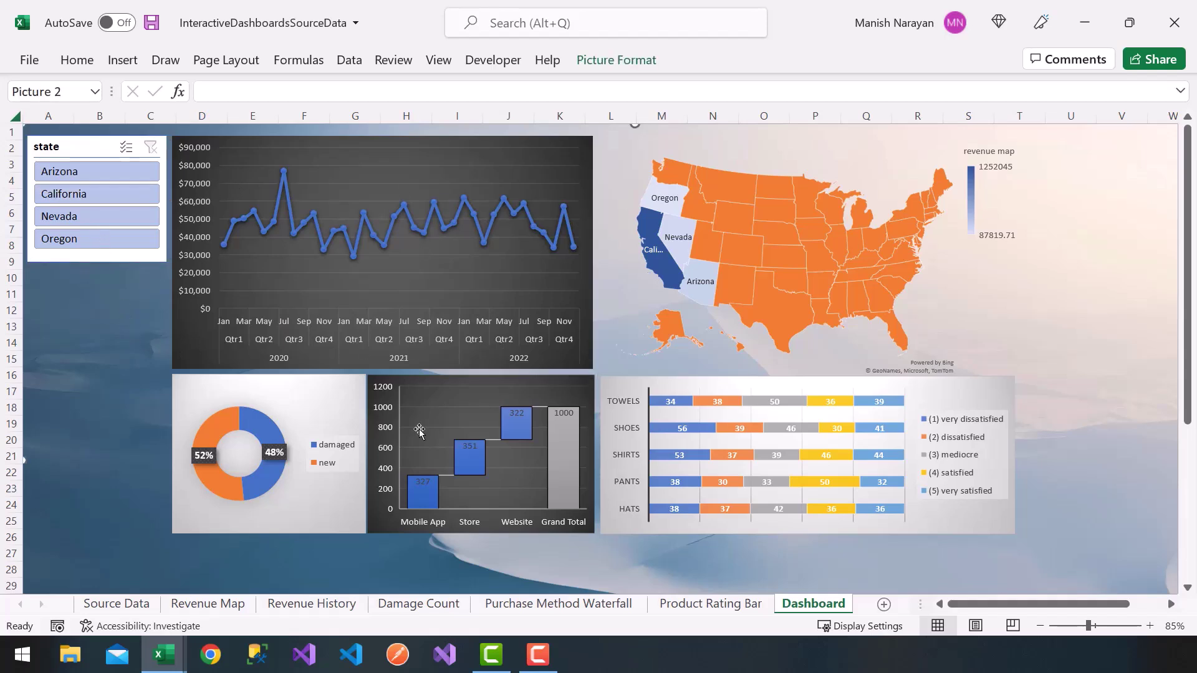
left_click(89, 200)
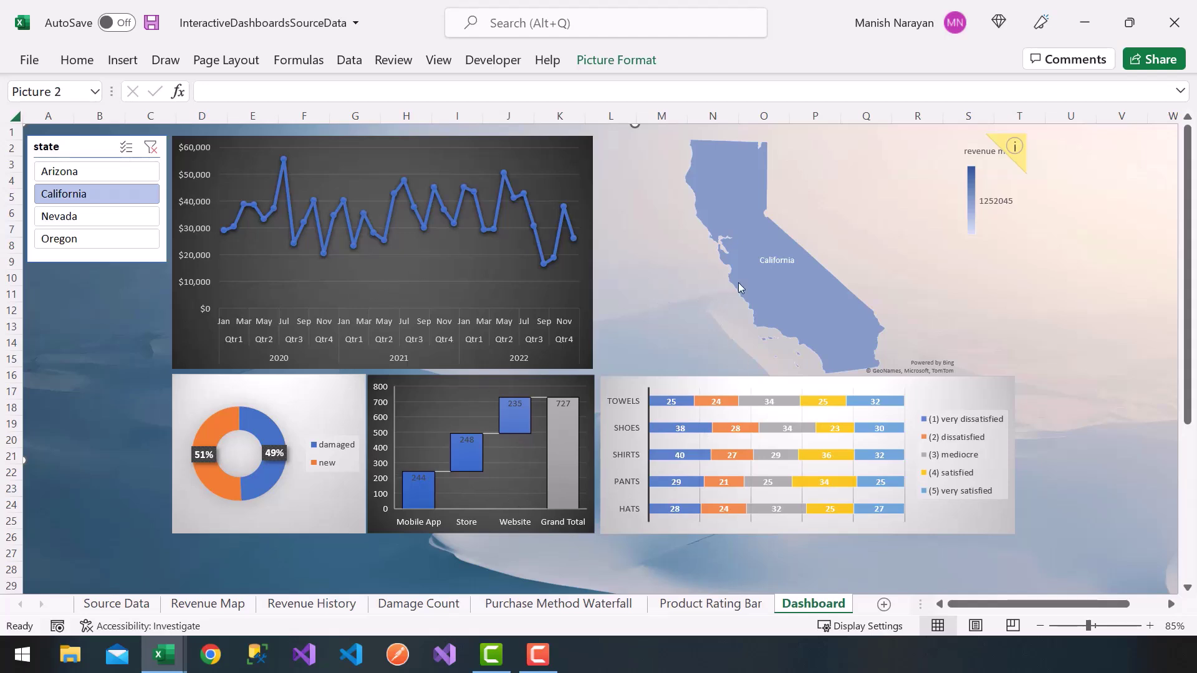
left_click(1008, 154)
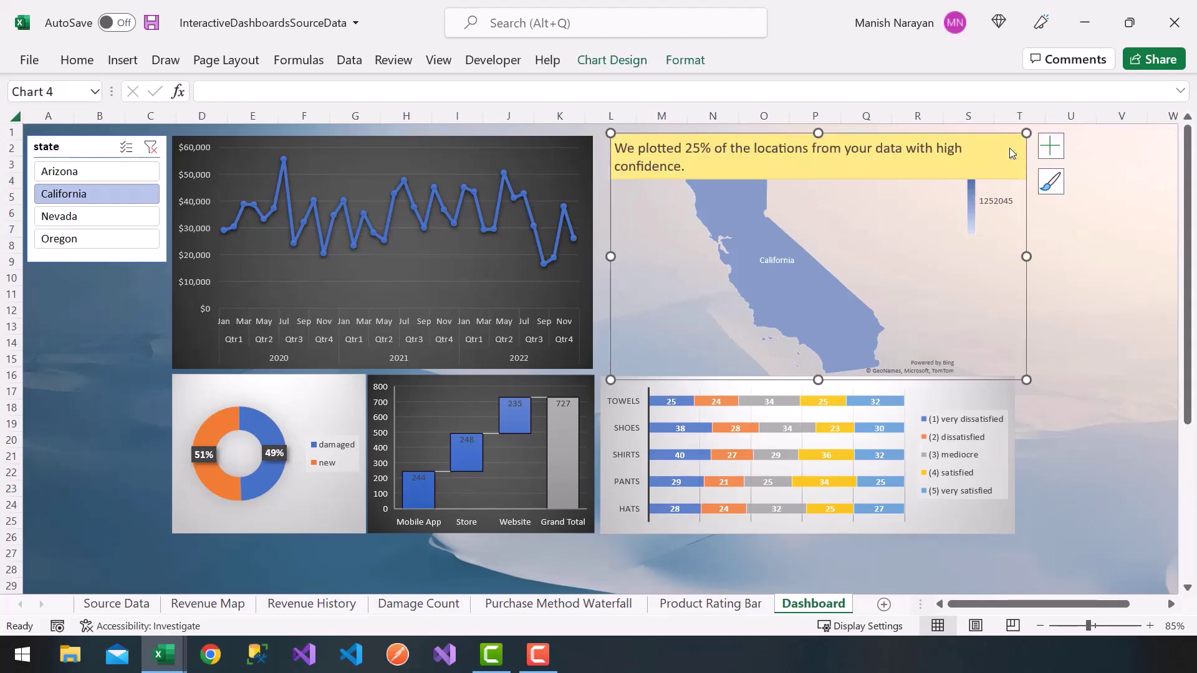
left_click(1011, 159)
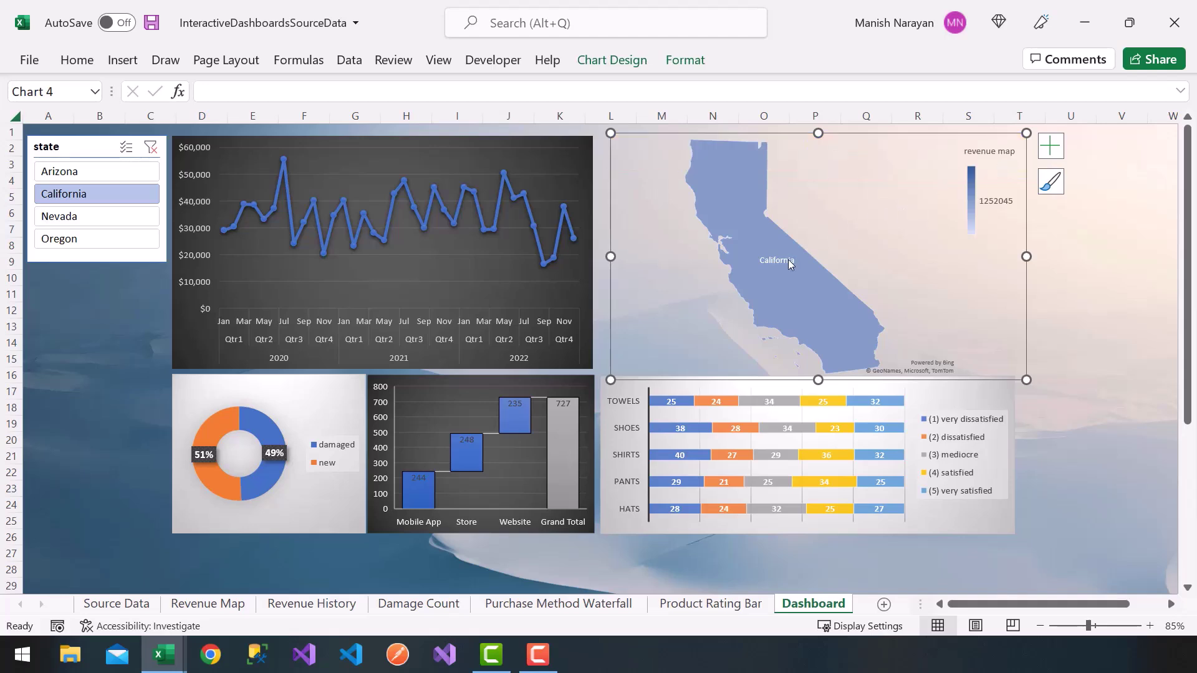
mouse_move(785, 273)
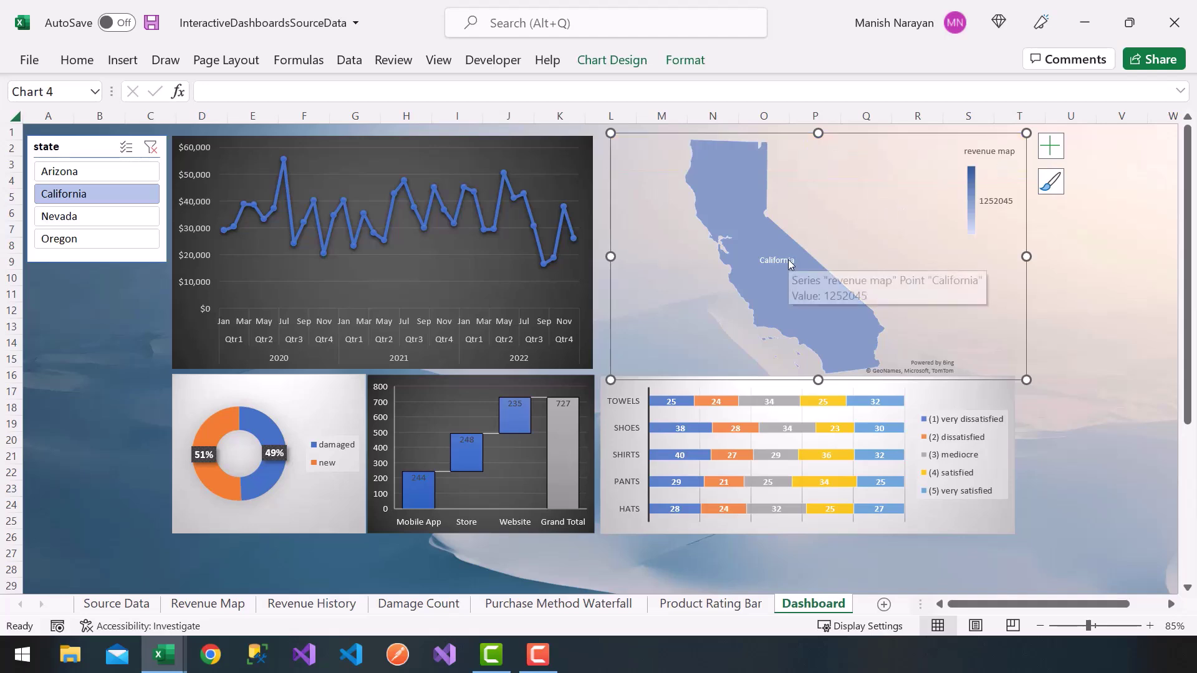
left_click(91, 223)
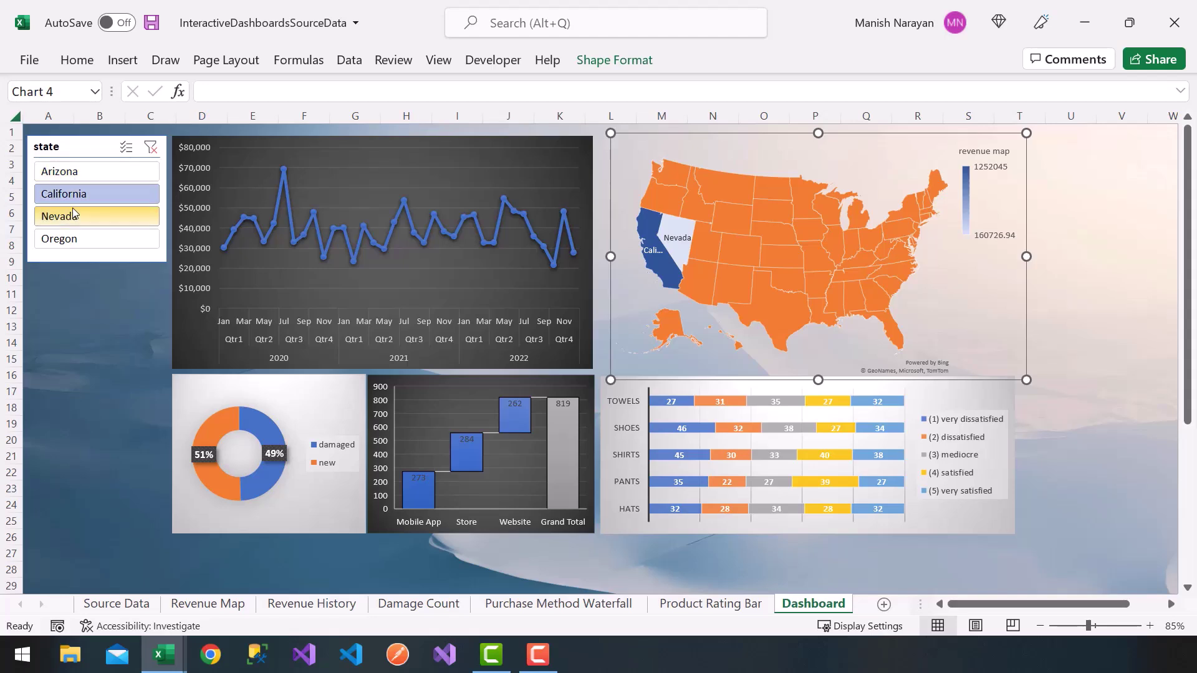
left_click(95, 178, "ctrl")
left_click(81, 238, "ctrl")
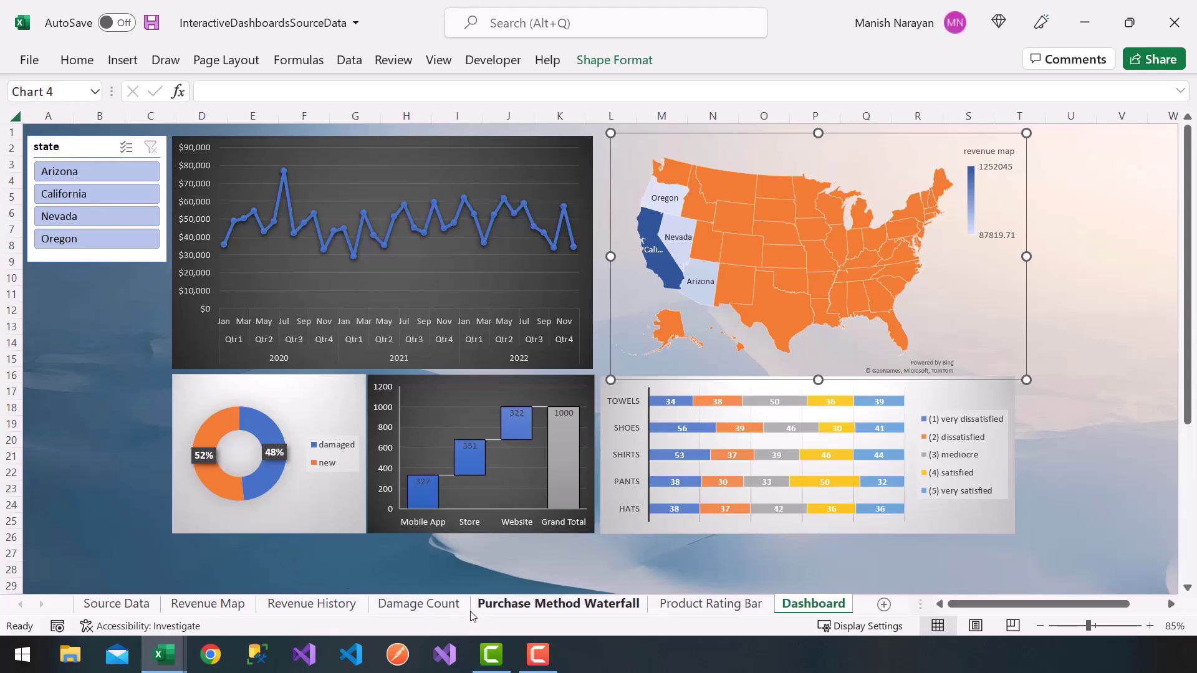
Select both the Years and Quarters slicers on Revenue History, copy them, and return to Dashboard.
left_click(333, 604)
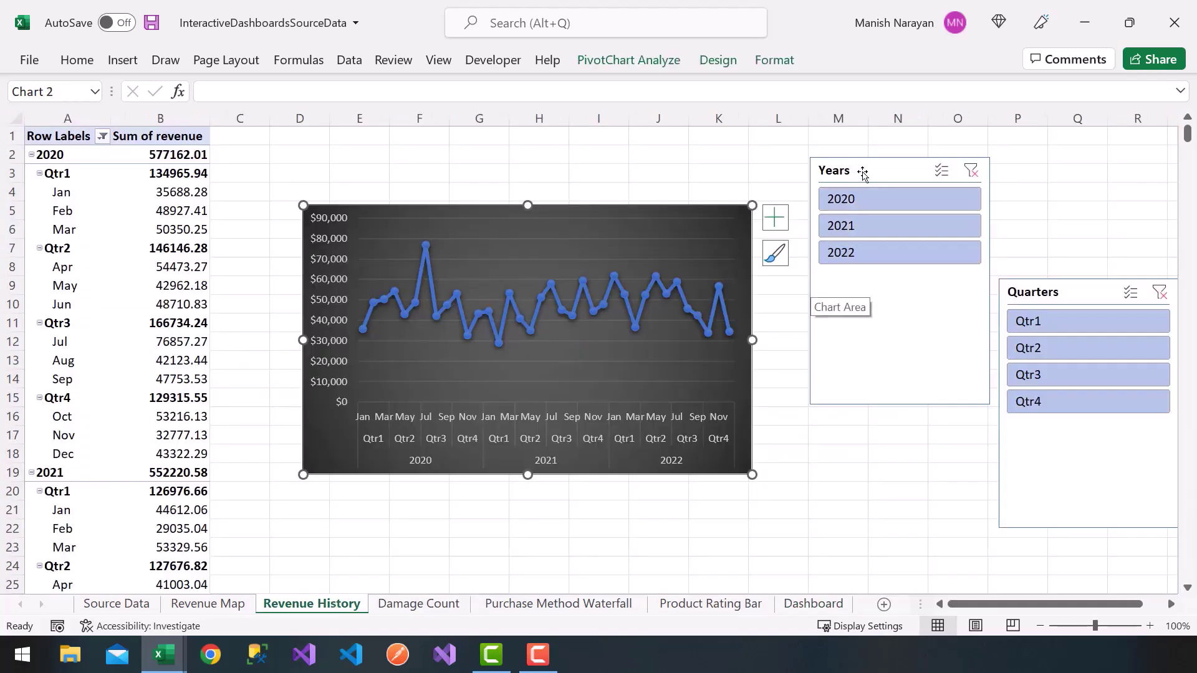
left_click(866, 171)
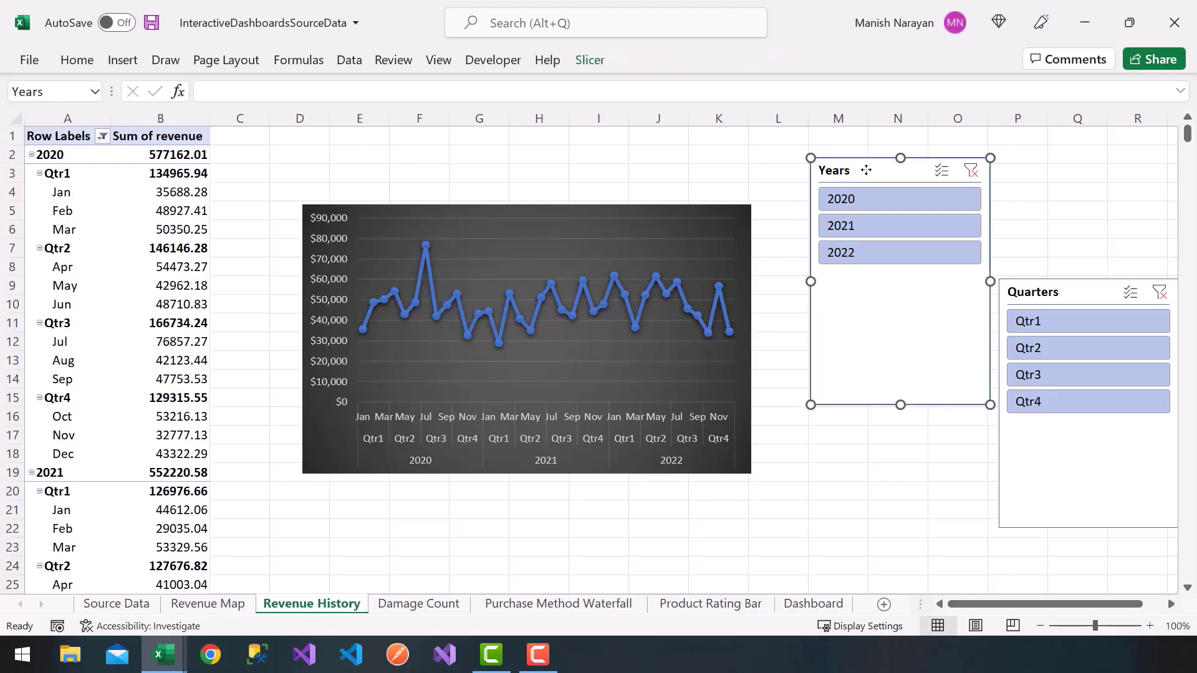
left_click(1023, 302, "ctrl")
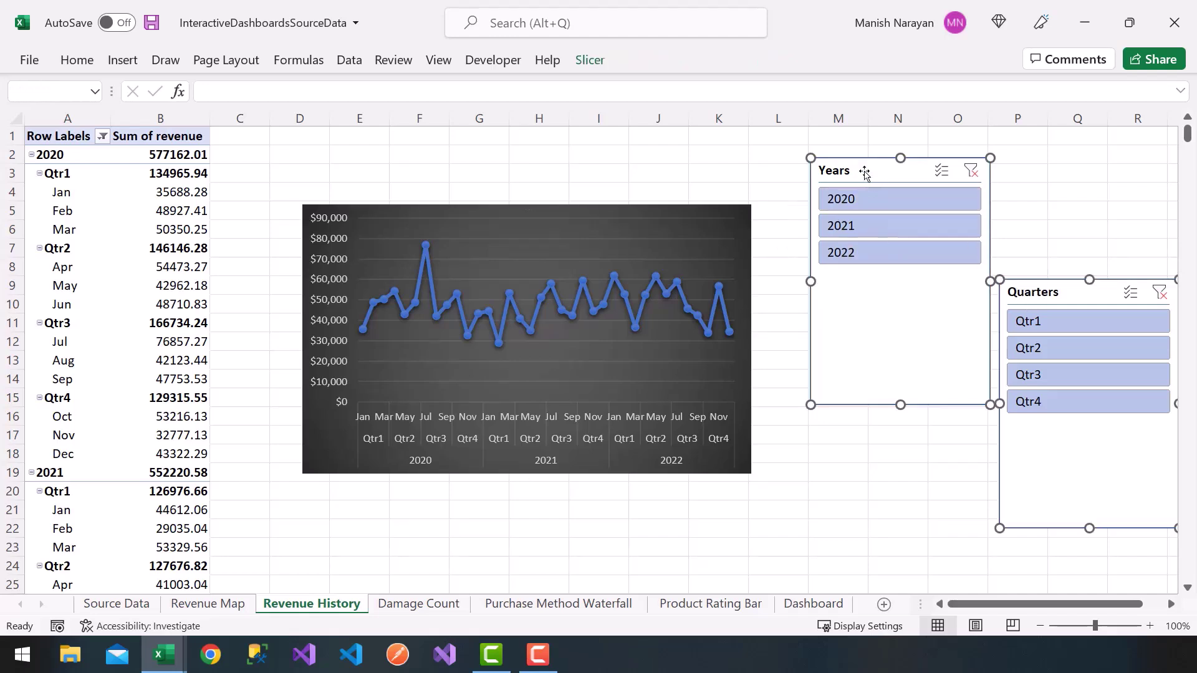
right_click(864, 174)
left_click(903, 161)
left_click(811, 603)
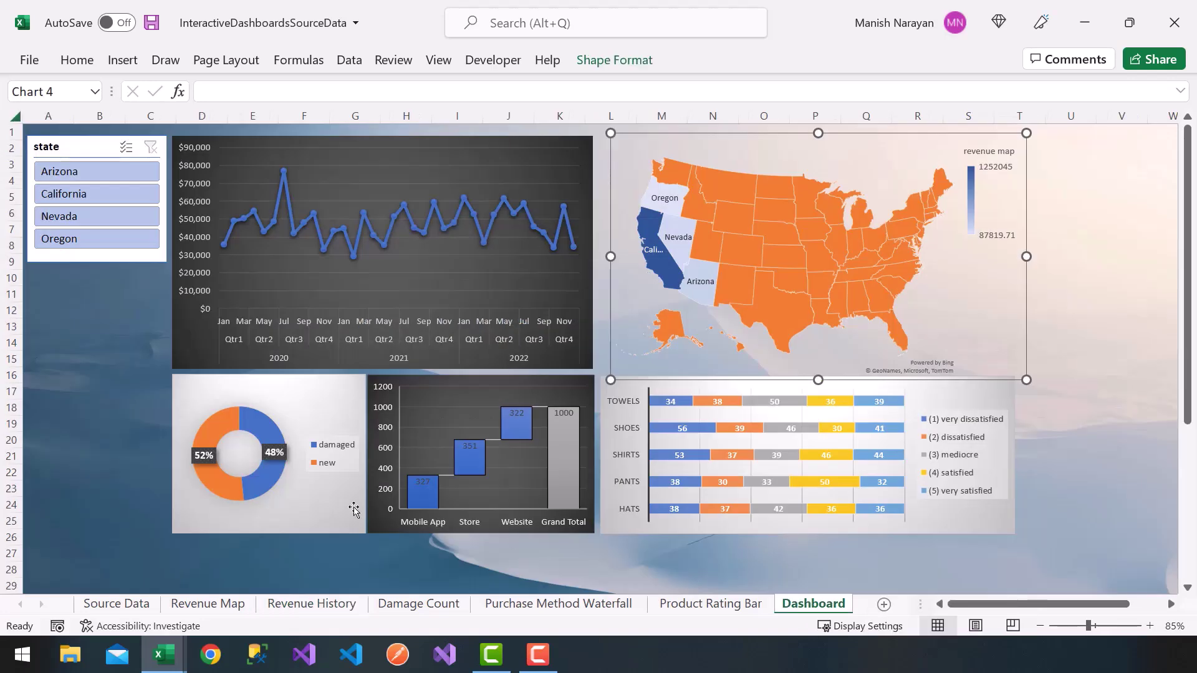
Paste the Years and Quarters slicers into the left column and resize the Years slicer.
key("ctrl+v")
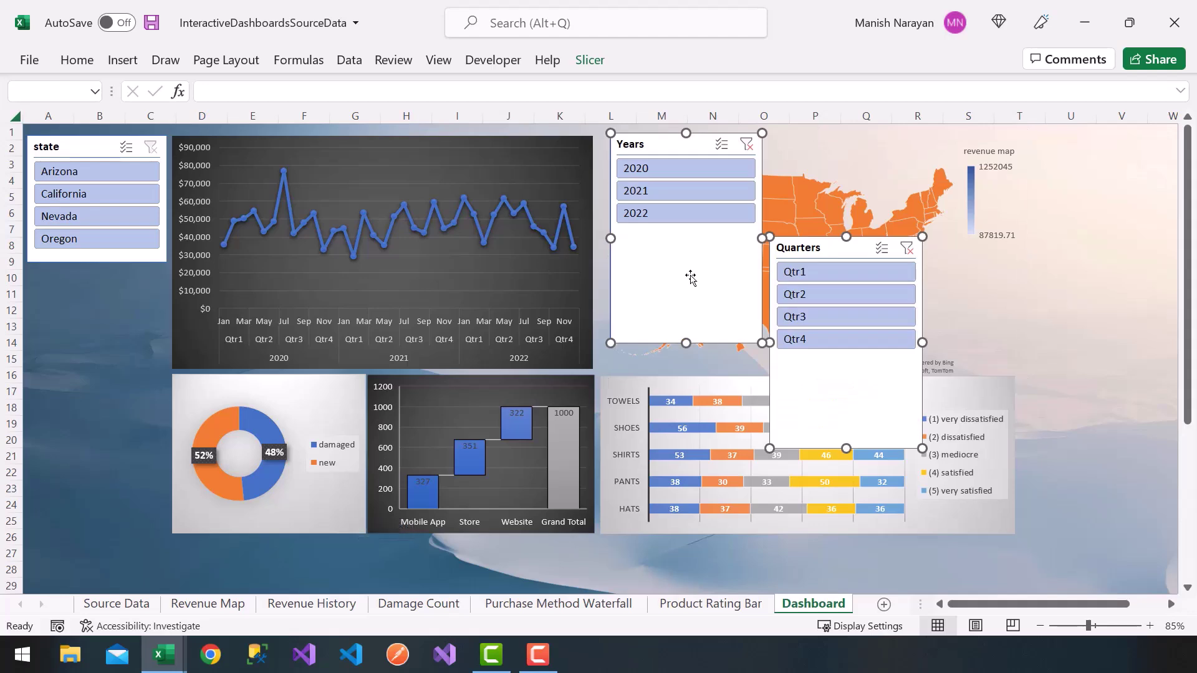
left_click_drag(675, 260, 96, 394)
left_click(103, 538)
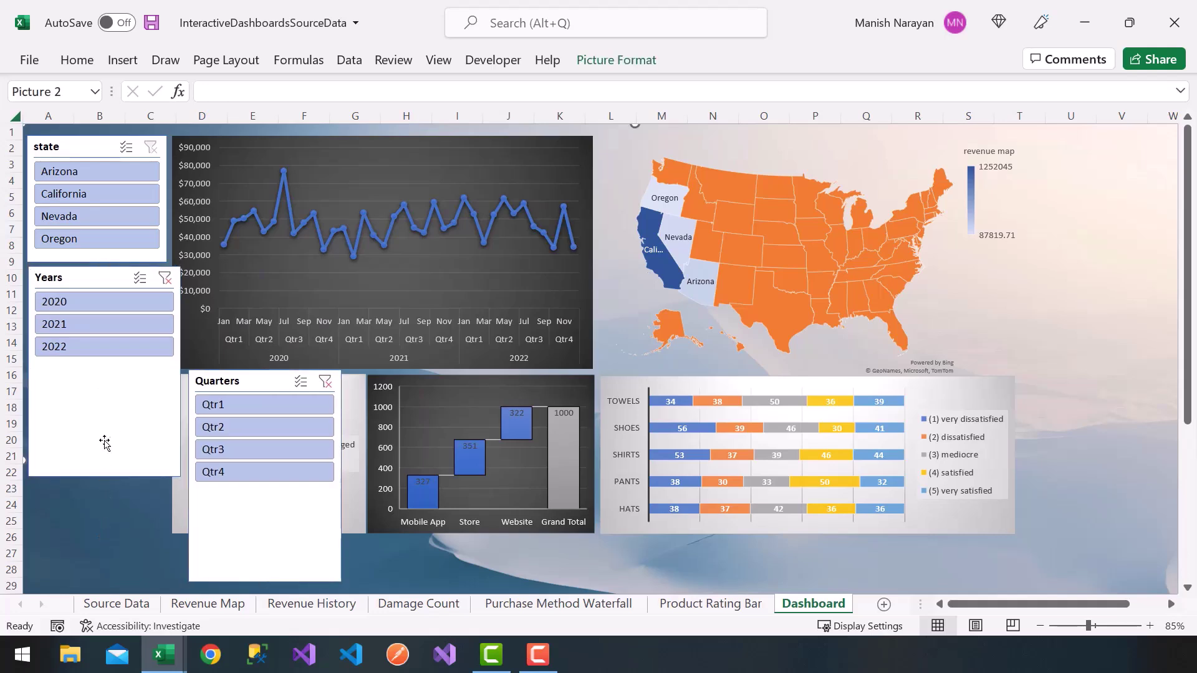
left_click(106, 431)
left_click_drag(179, 372, 166, 371)
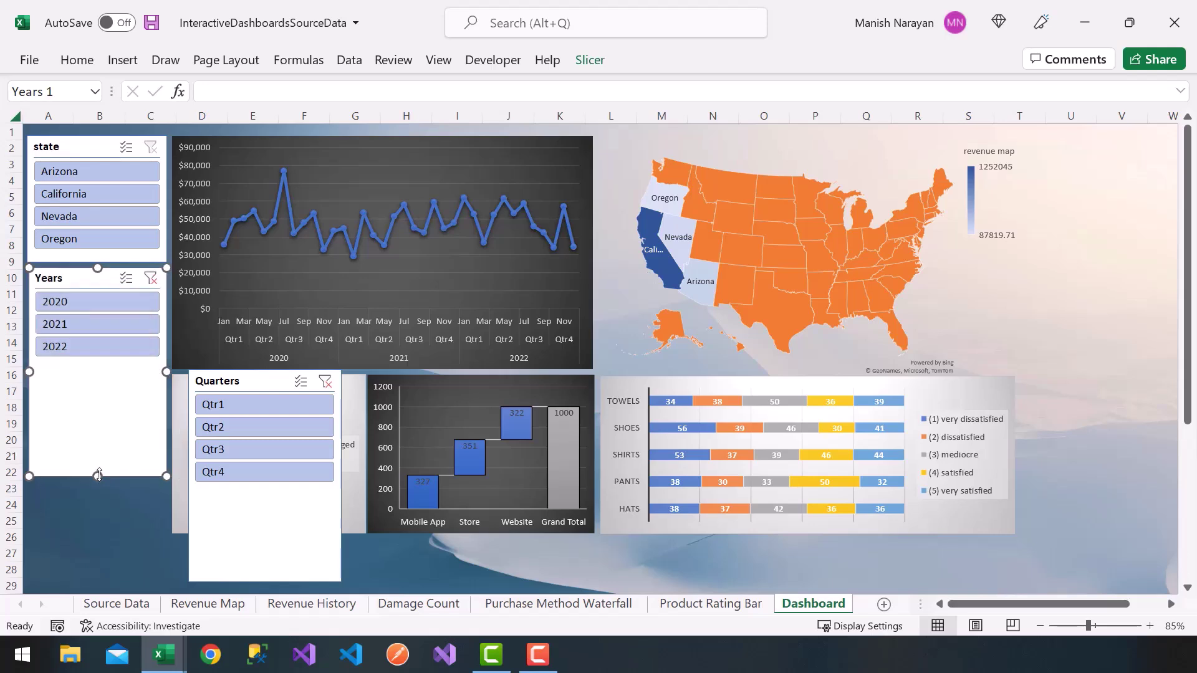
left_click_drag(98, 475, 99, 367)
left_click(105, 390)
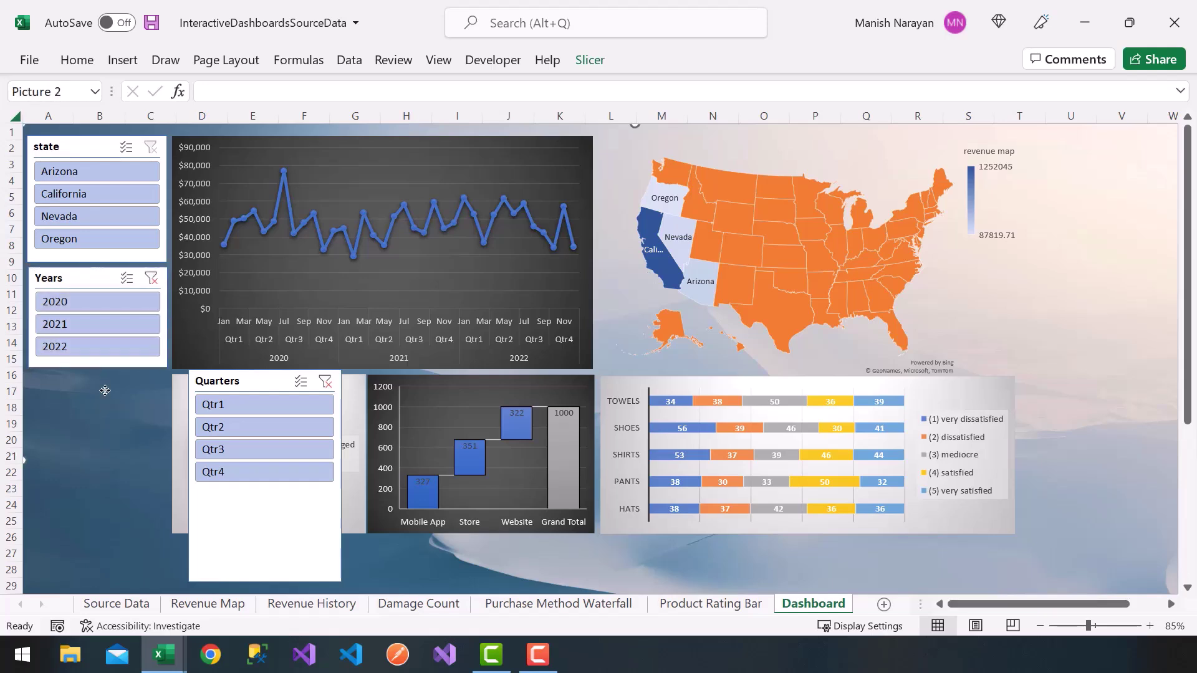
Place the Quarters slicer under Years, shortened and narrowed to match the other slicers.
left_click_drag(245, 383, 90, 383)
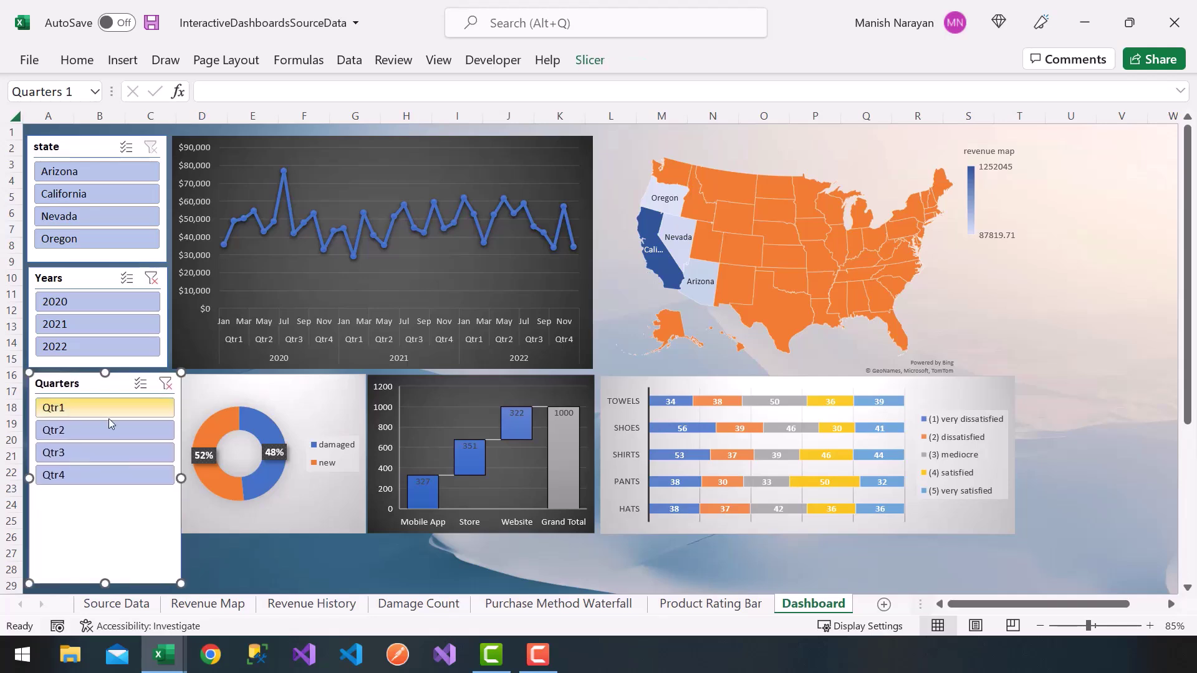
left_click_drag(106, 584, 103, 494)
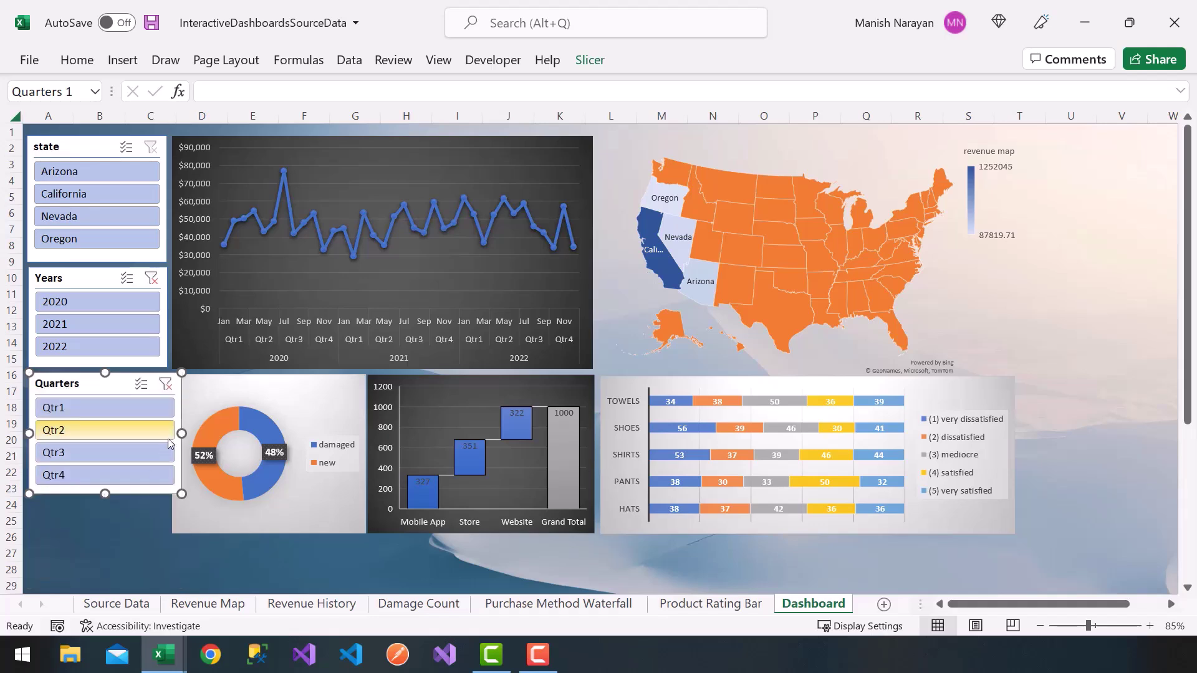
left_click_drag(181, 433, 165, 434)
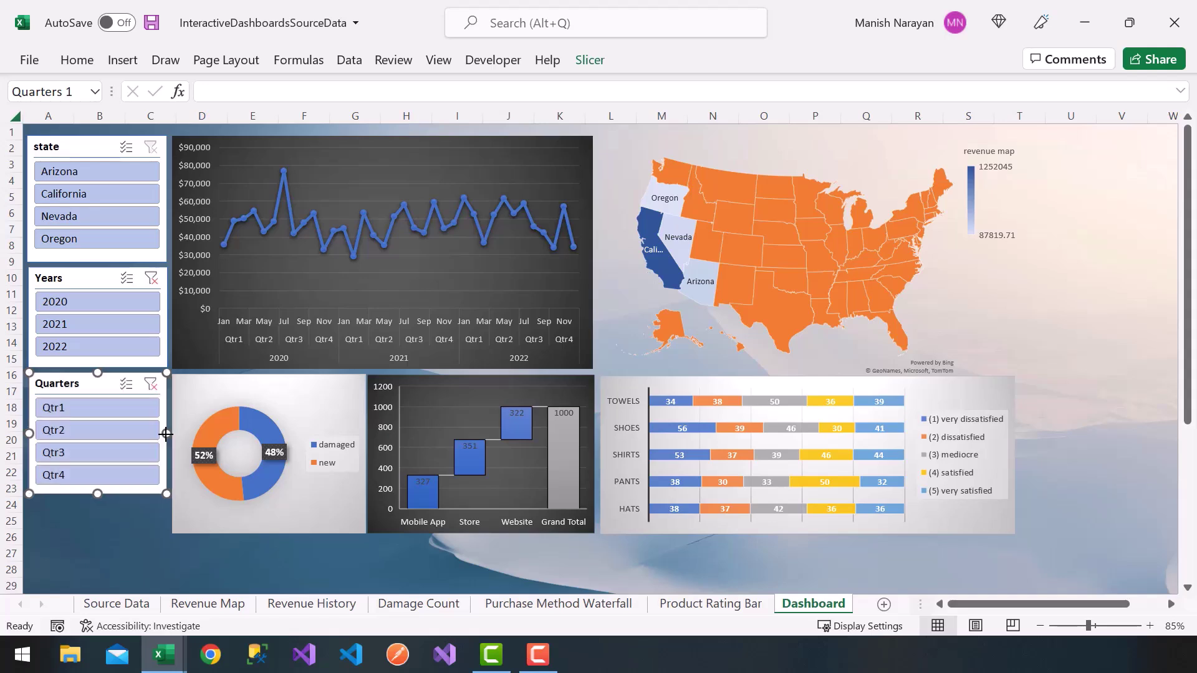
left_click(139, 526)
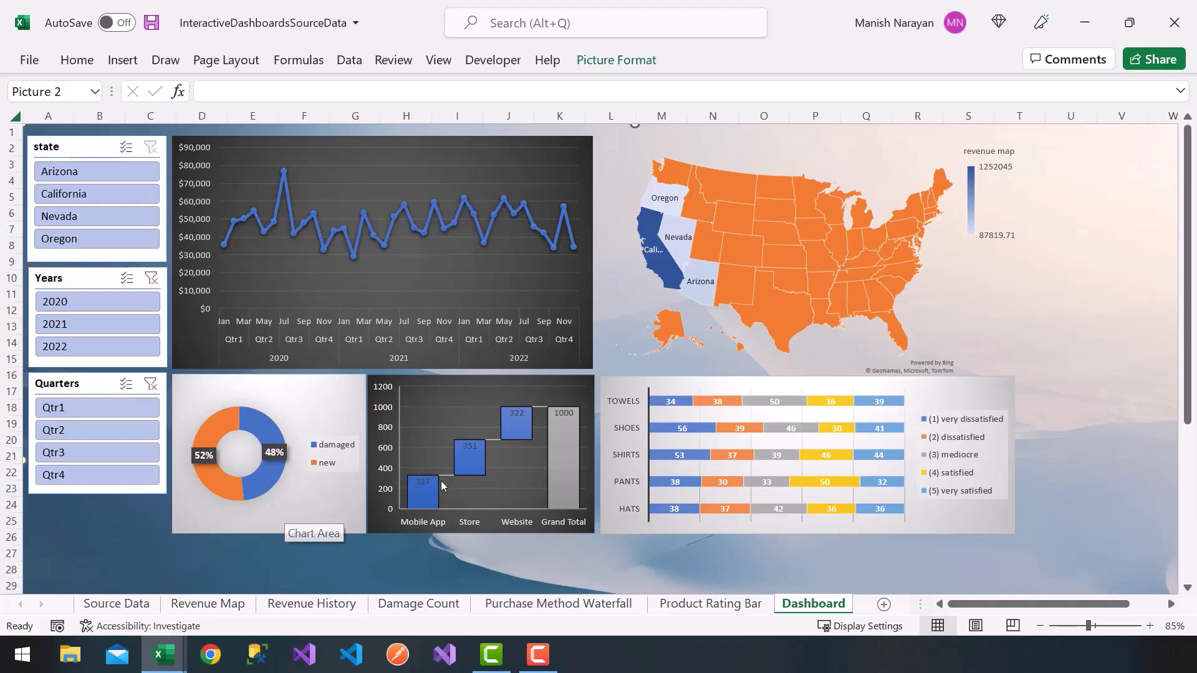
left_click(627, 467)
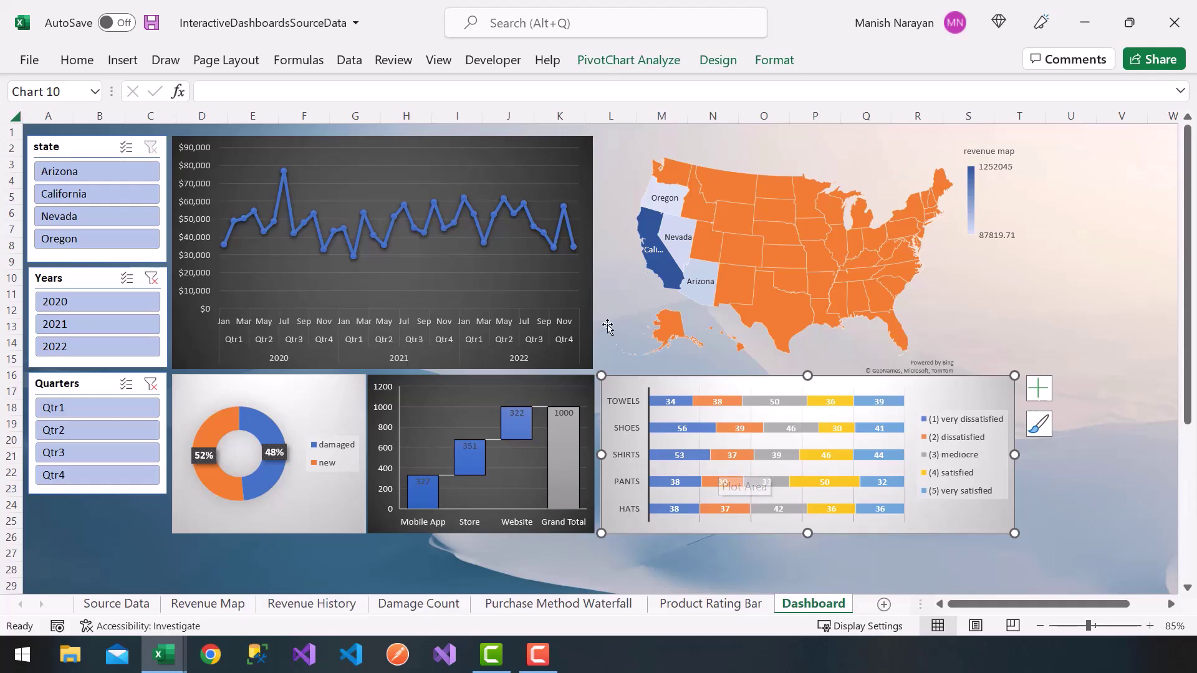
Insert a product slicer via the rating bar chart and drag it to the Dashboard's lower left.
left_click(702, 470)
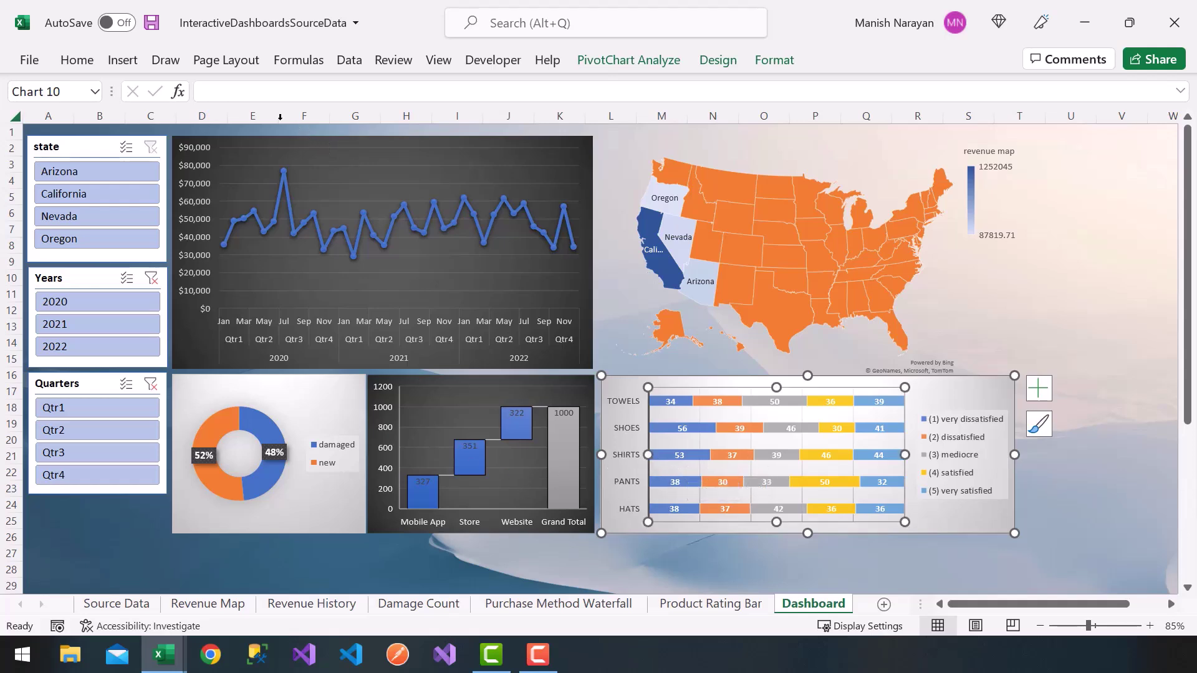
left_click(123, 59)
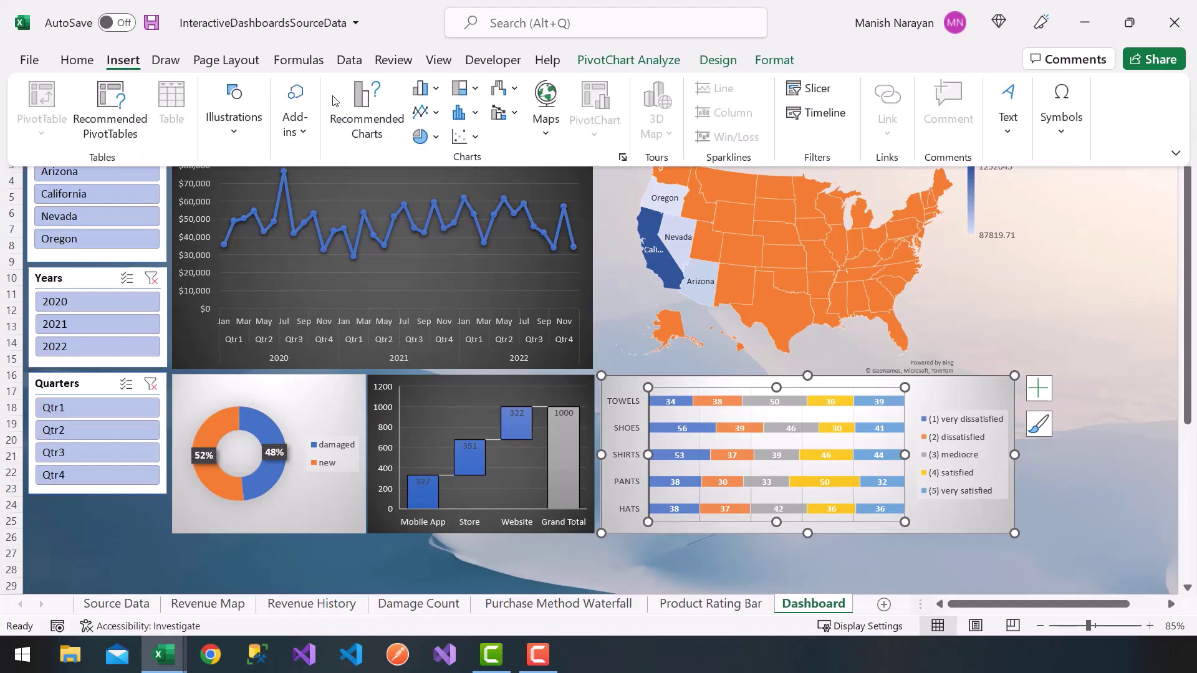
left_click(796, 94)
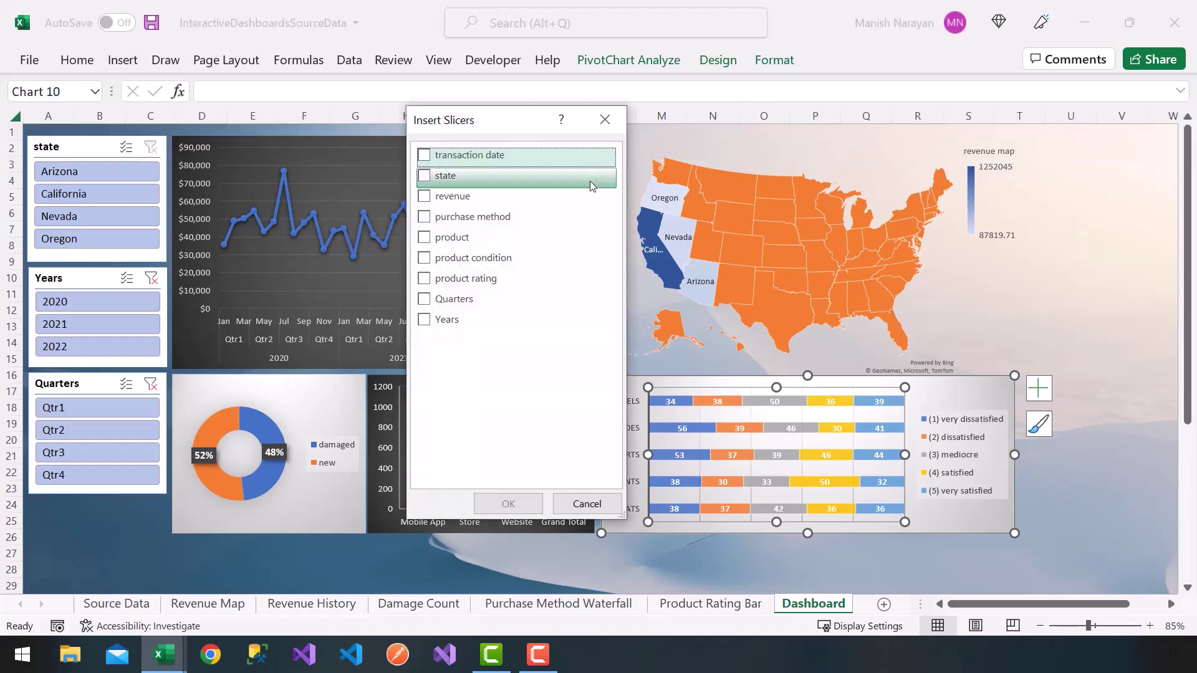
left_click(428, 247)
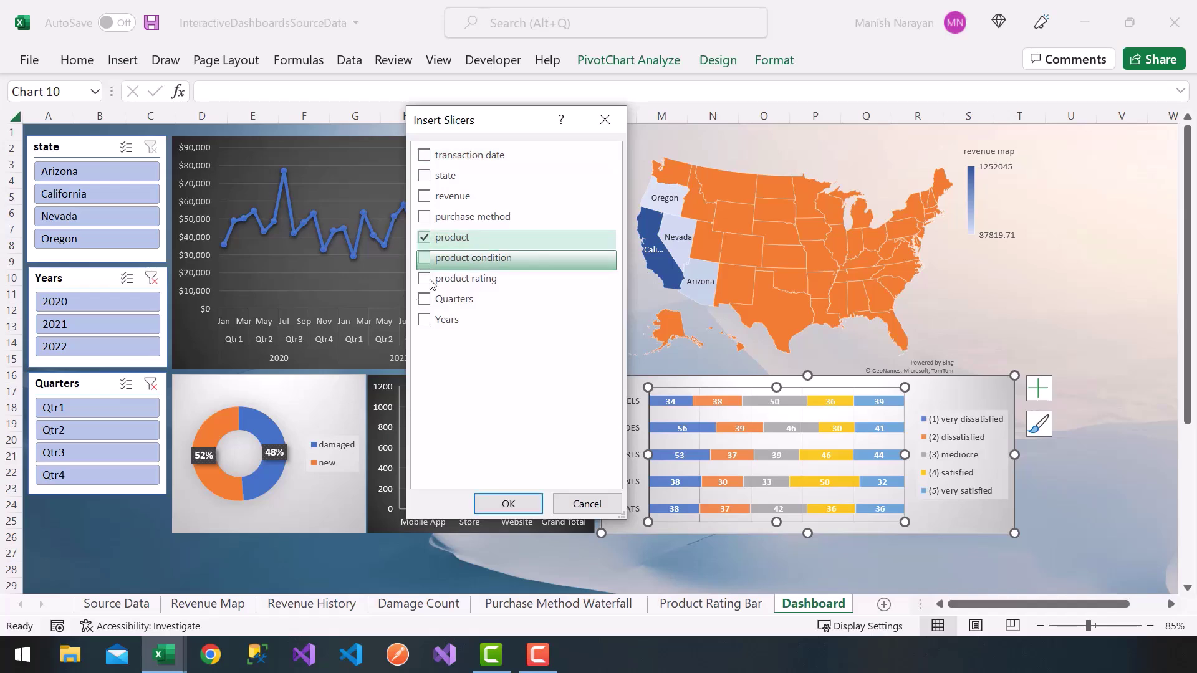
left_click(507, 503)
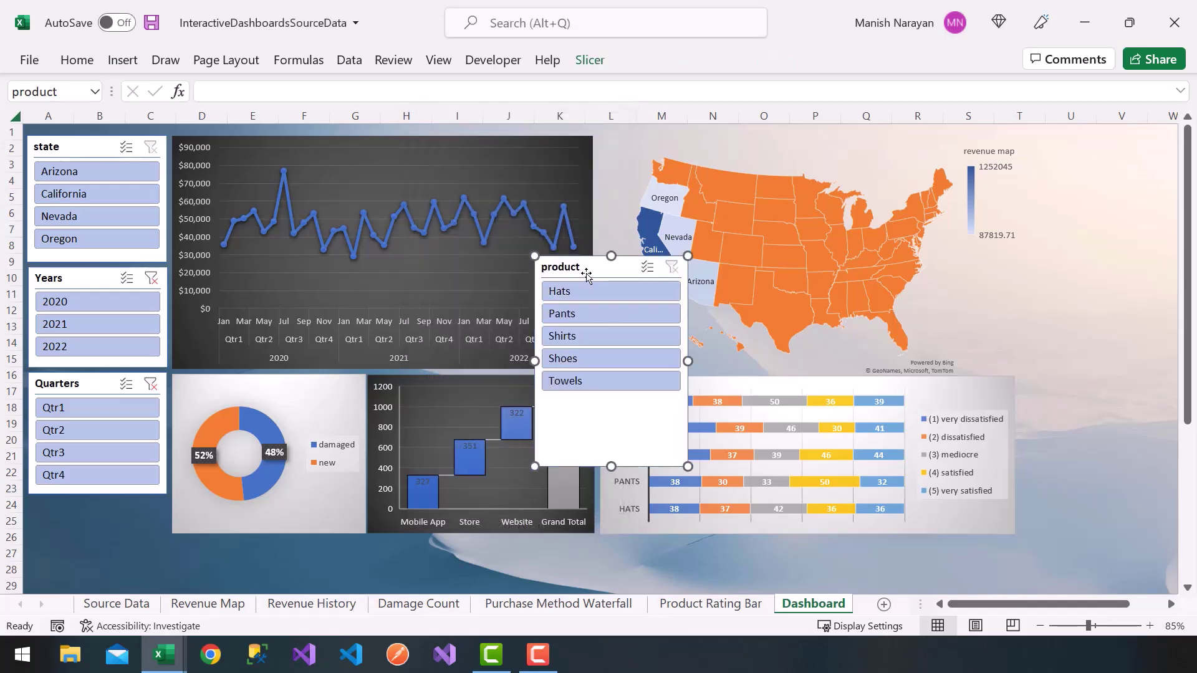
left_click_drag(586, 274, 81, 377)
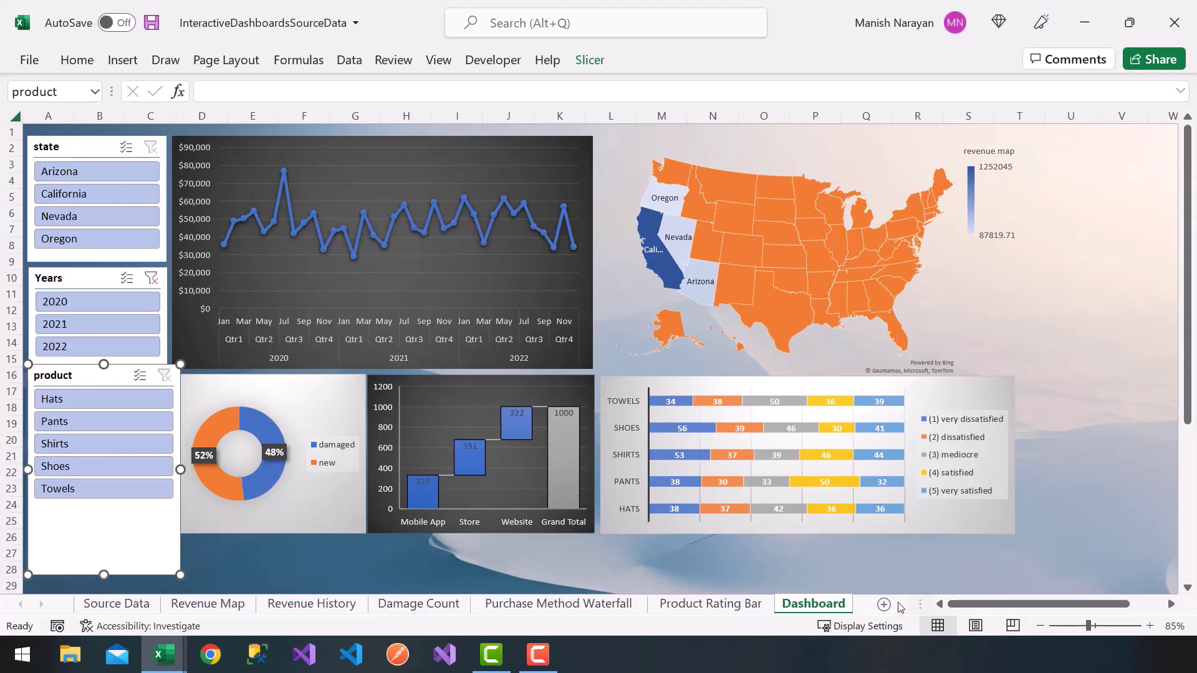
At 70% zoom, resize the product slicer below Quarters to fit its five items.
left_click(1038, 626)
left_click(1038, 626)
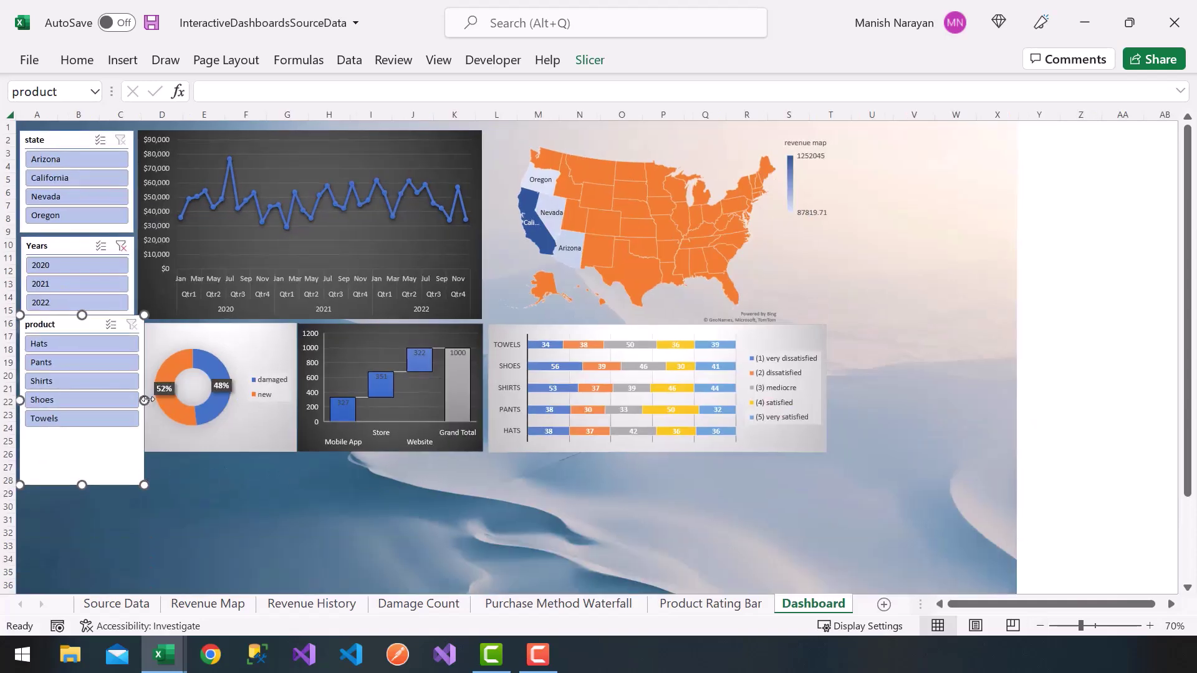
left_click_drag(148, 400, 133, 399)
left_click_drag(48, 324, 50, 434)
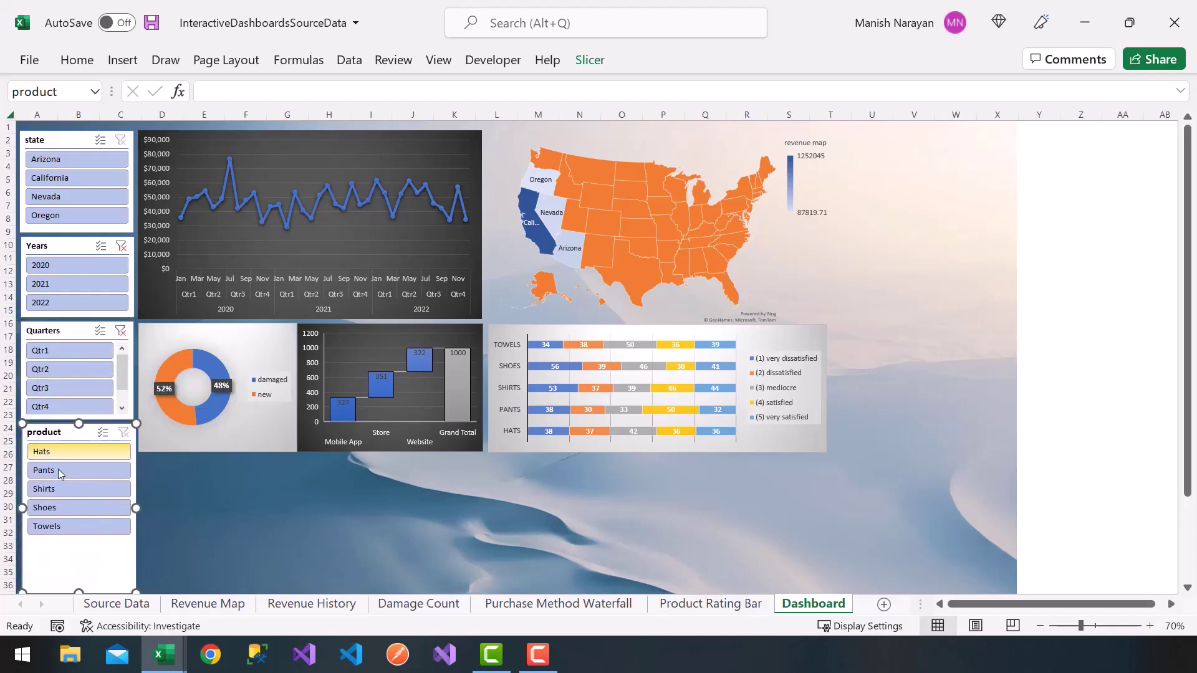
left_click_drag(80, 589, 81, 542)
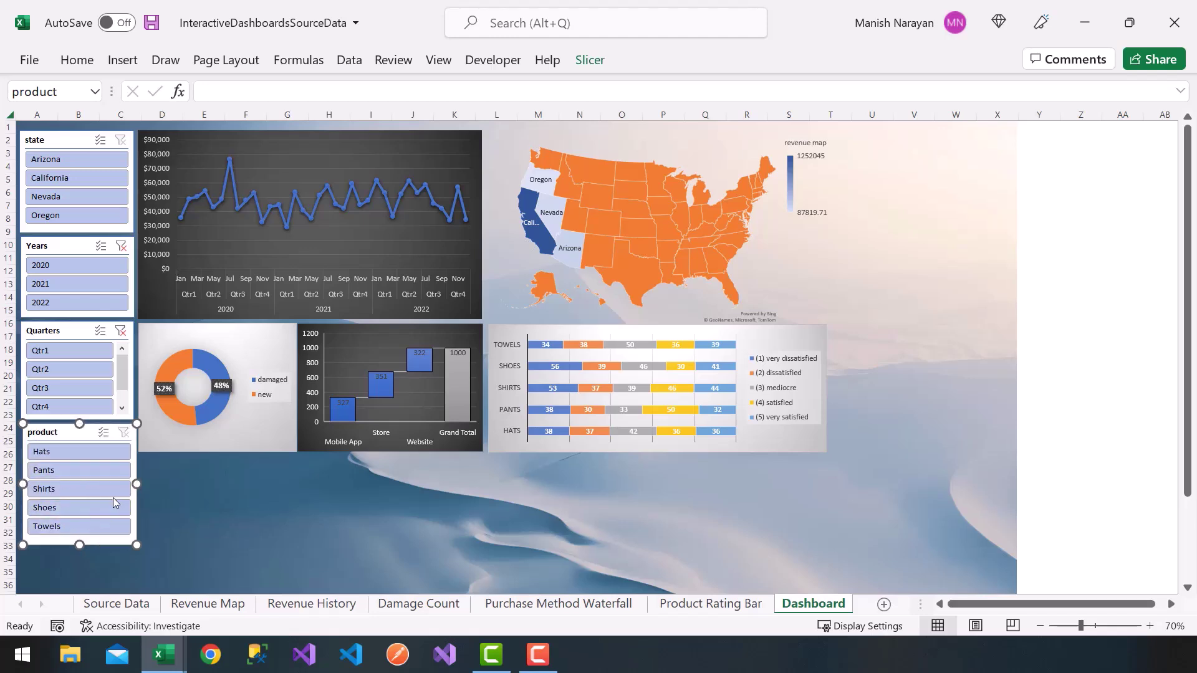
left_click_drag(134, 483, 129, 483)
left_click(193, 489)
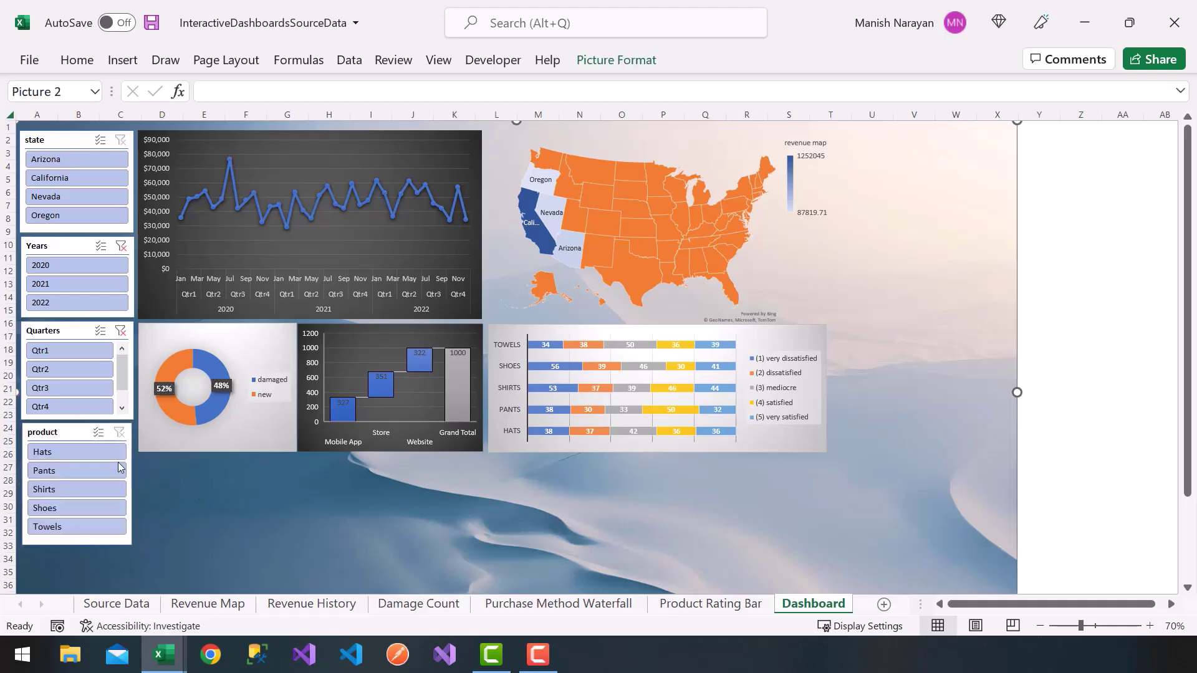
Link the product slicer to Damage Count, Purchase Method, Revenue History and Revenue Map pivots.
right_click(64, 434)
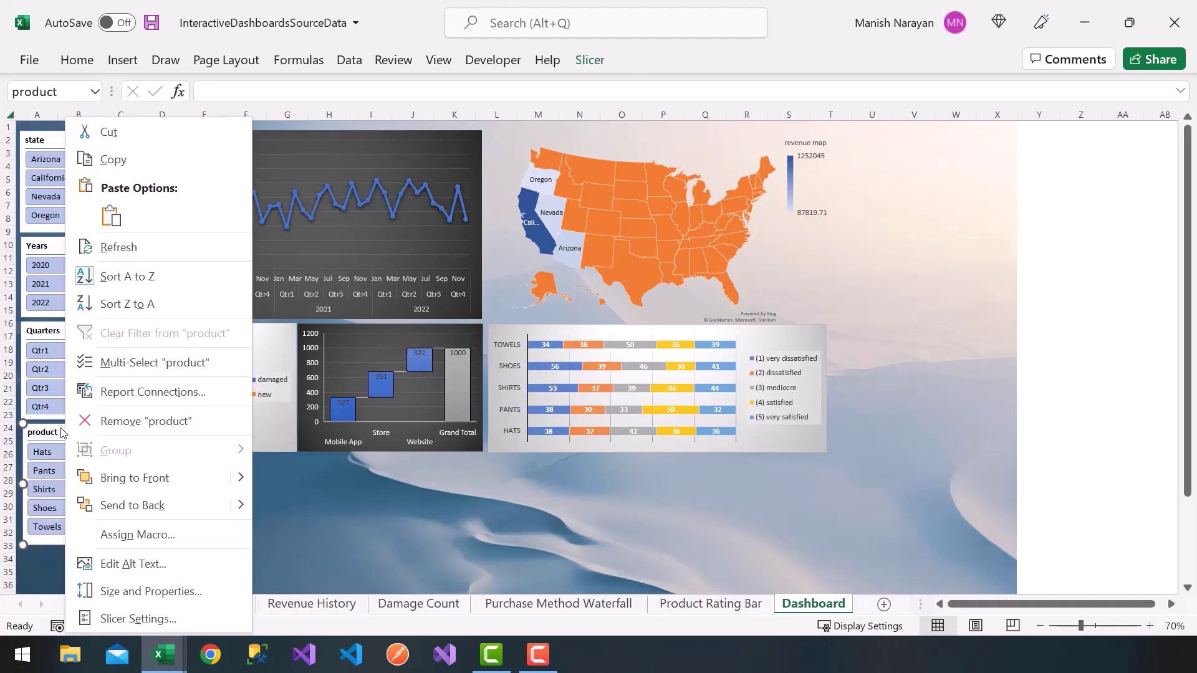
left_click(132, 397)
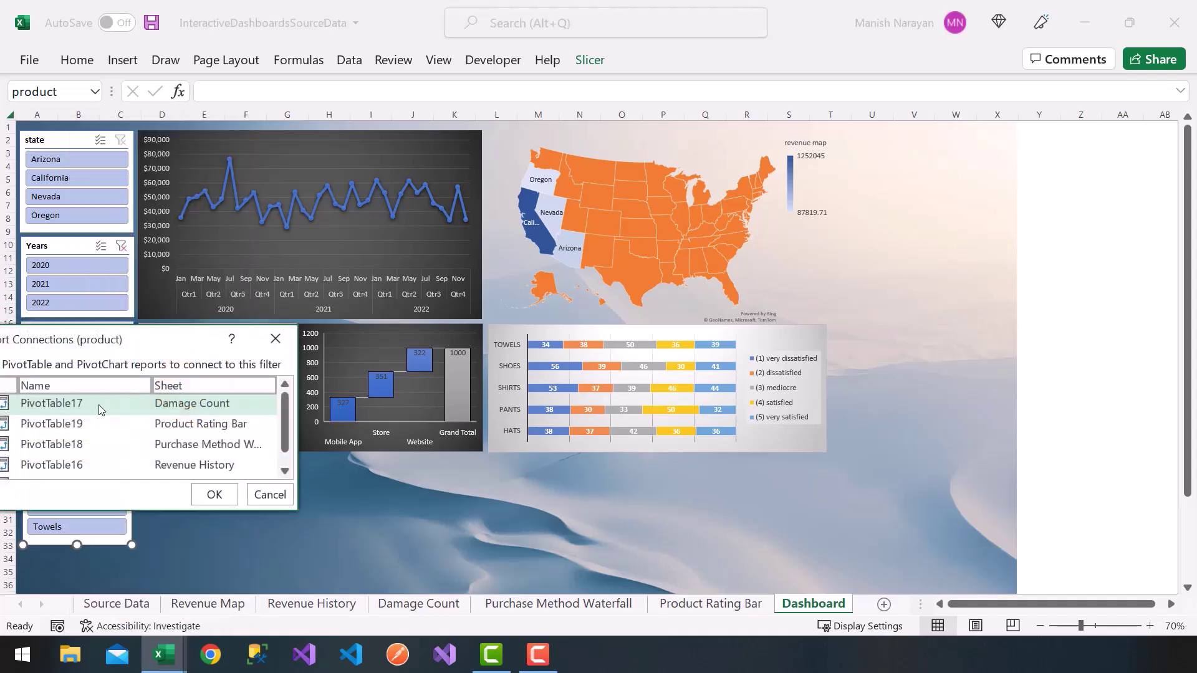
left_click_drag(198, 338, 457, 317)
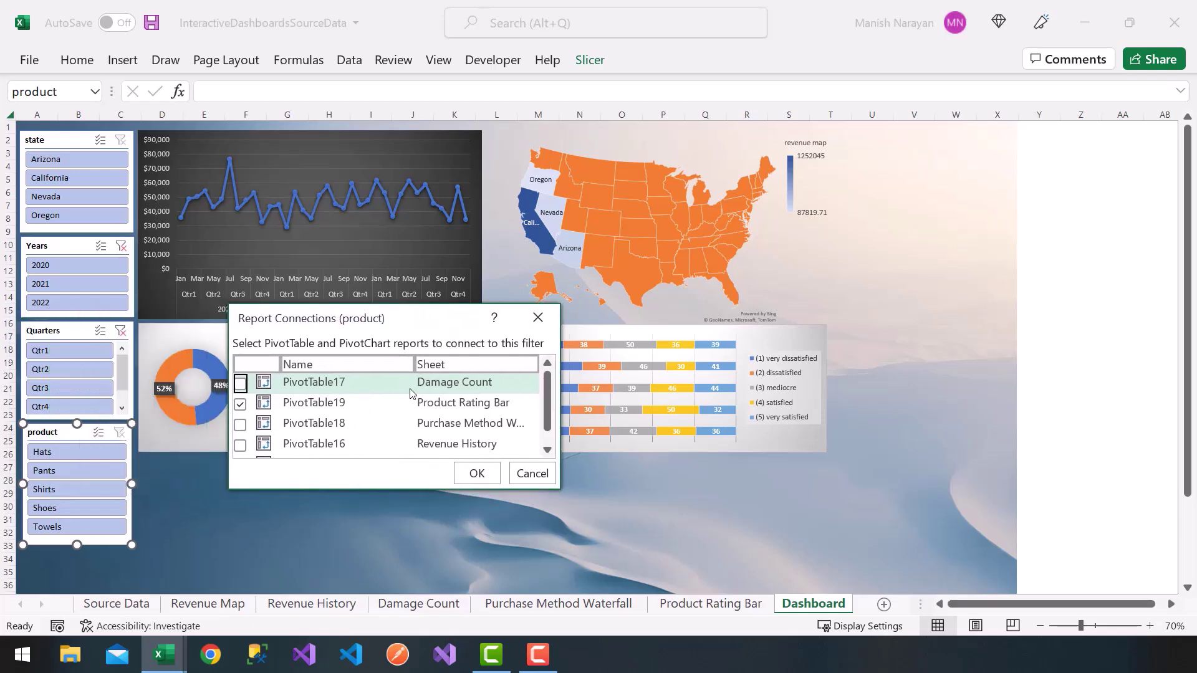
left_click(240, 382)
left_click(240, 425)
scroll(240, 429, "down", 1)
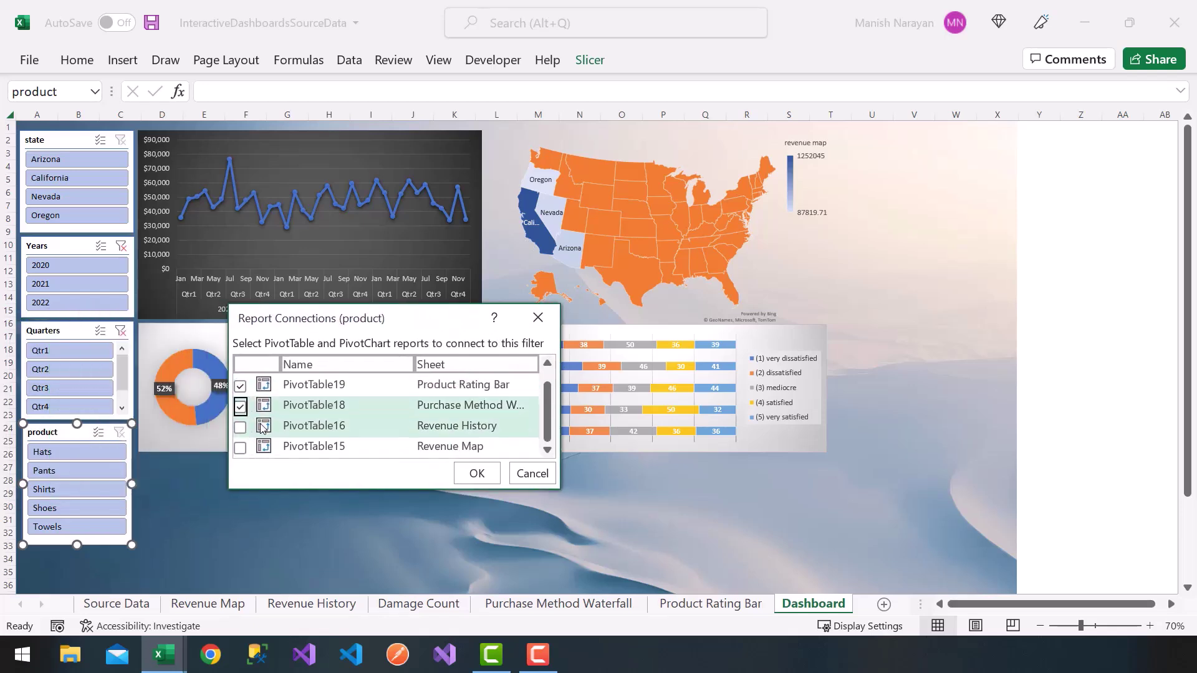
left_click(240, 427)
left_click(240, 447)
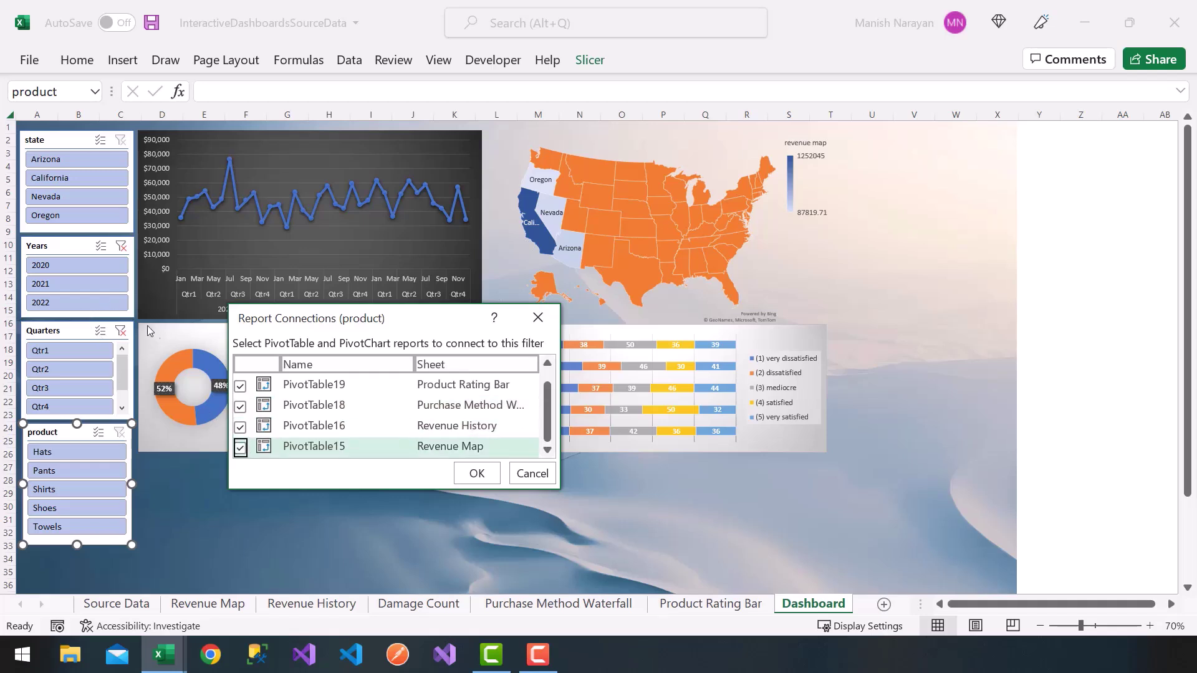
left_click(476, 473)
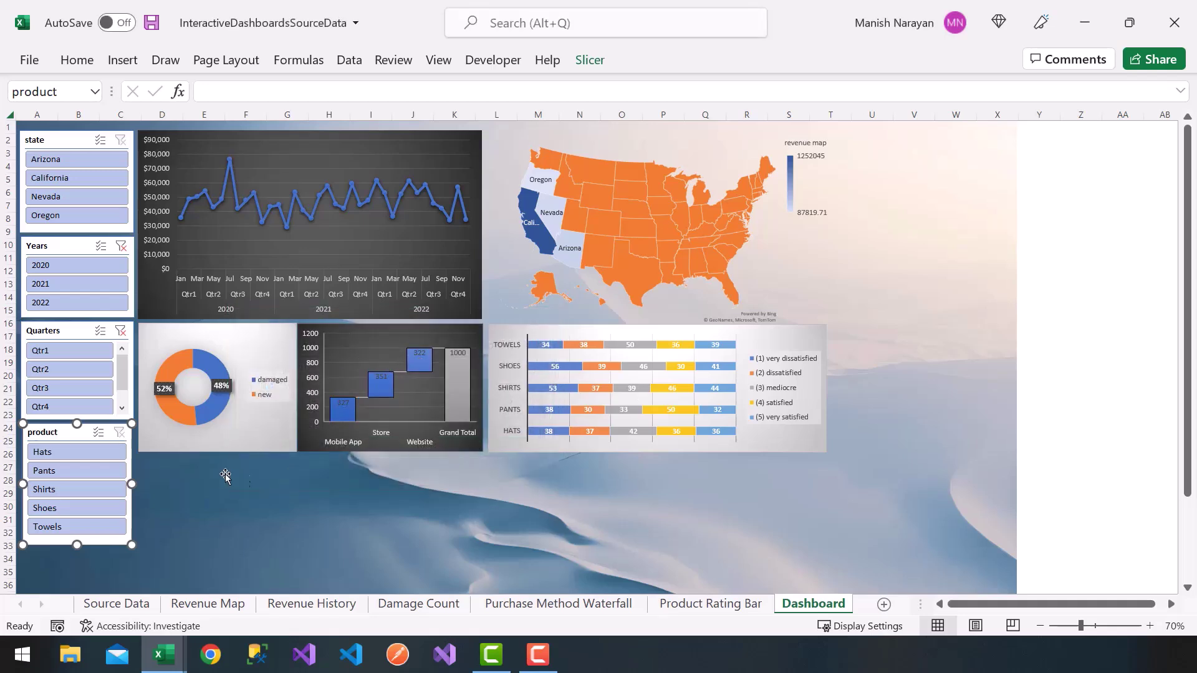
Connect the Quarters slicer to Damage Count, Product Rating Bar, Purchase Method and Revenue Map.
right_click(61, 336)
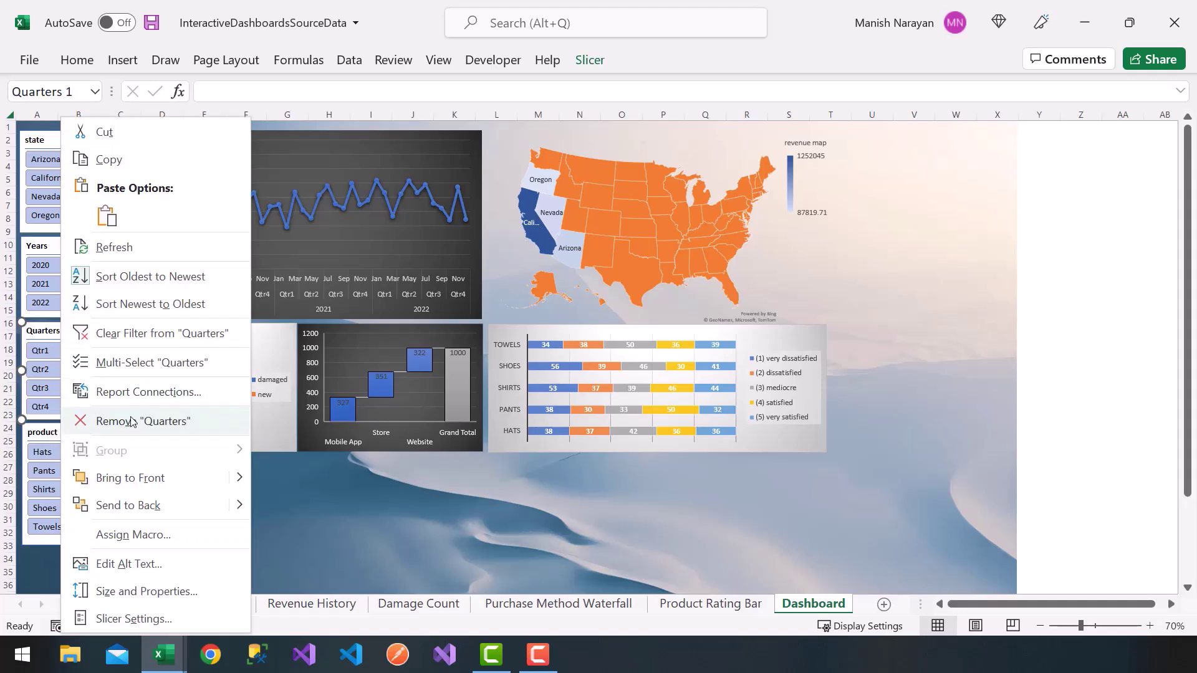
left_click(136, 392)
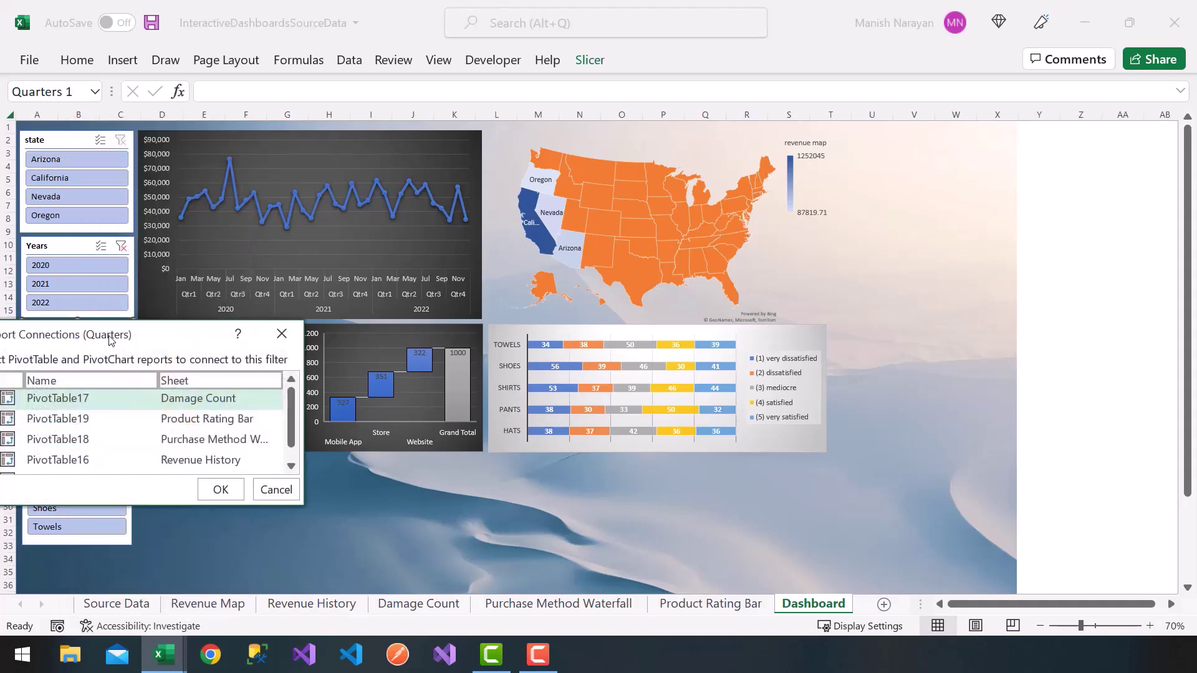
left_click_drag(109, 340, 344, 337)
left_click(218, 397)
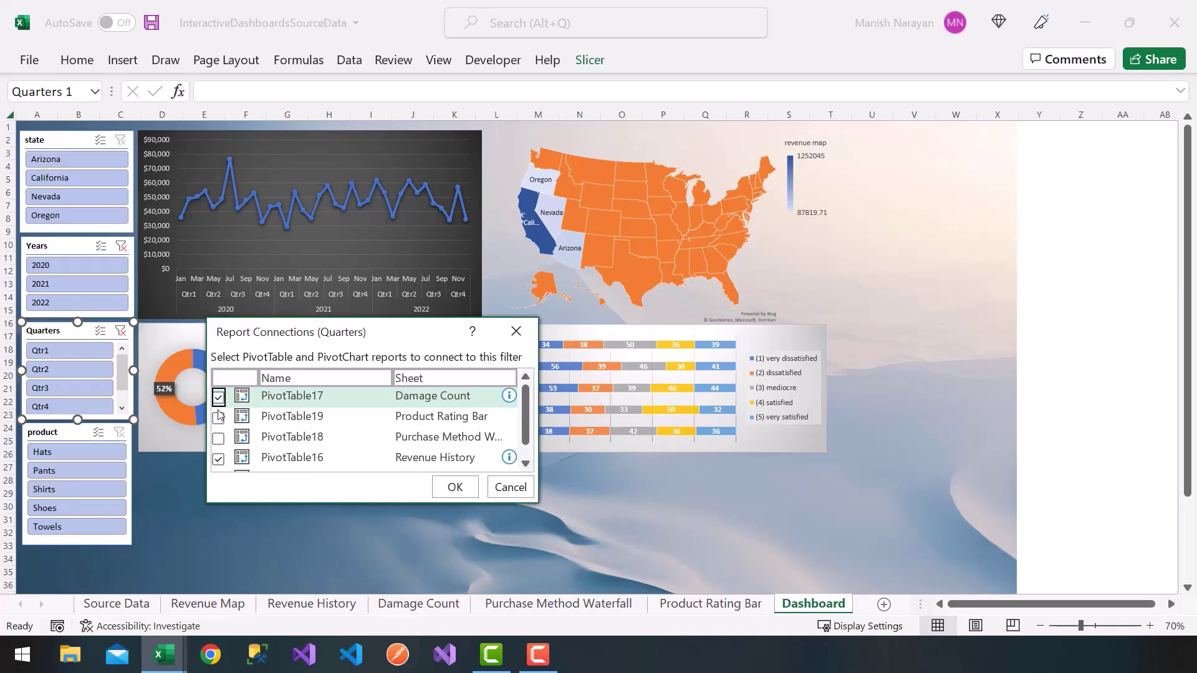
left_click(218, 416)
left_click(218, 437)
scroll(218, 439, "down", 1)
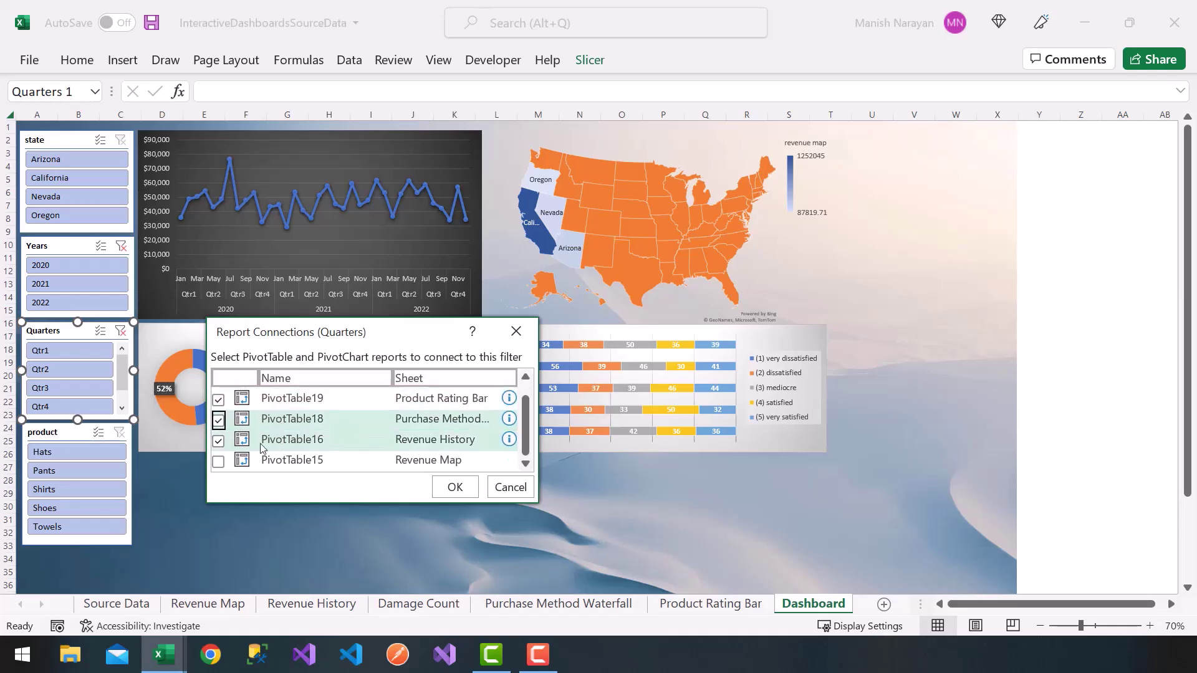
left_click(217, 461)
left_click(455, 487)
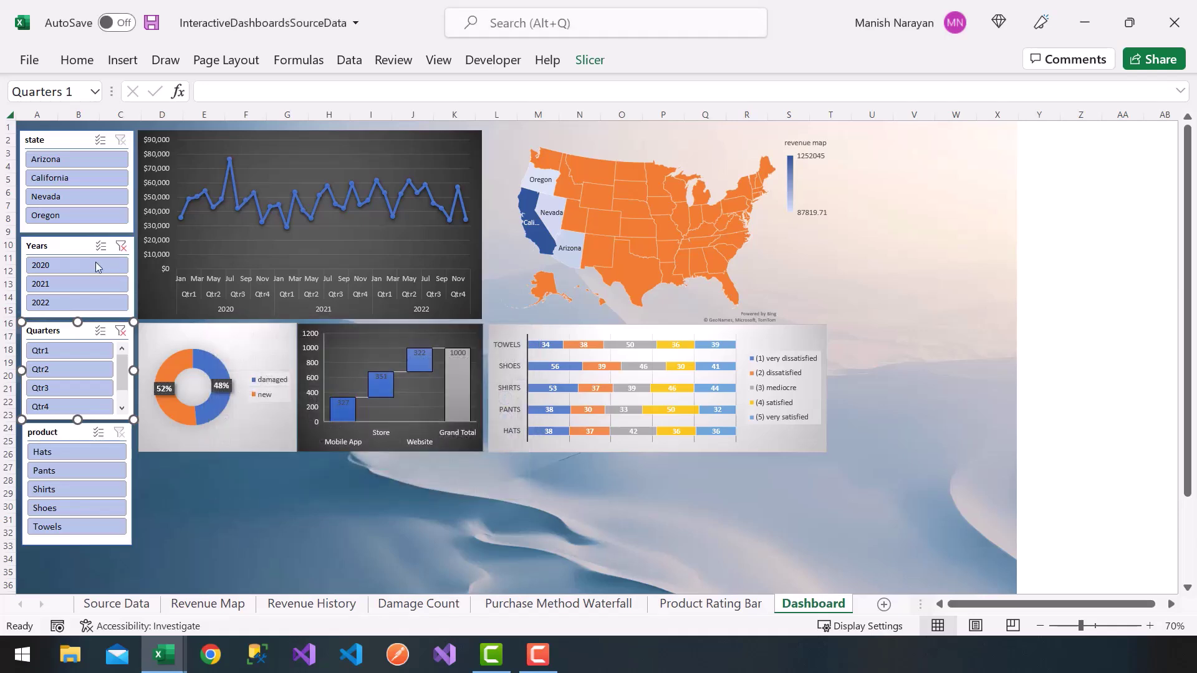
Connect the Years slicer to Damage Count, Product Rating Bar, Purchase Method and Revenue Map.
right_click(67, 266)
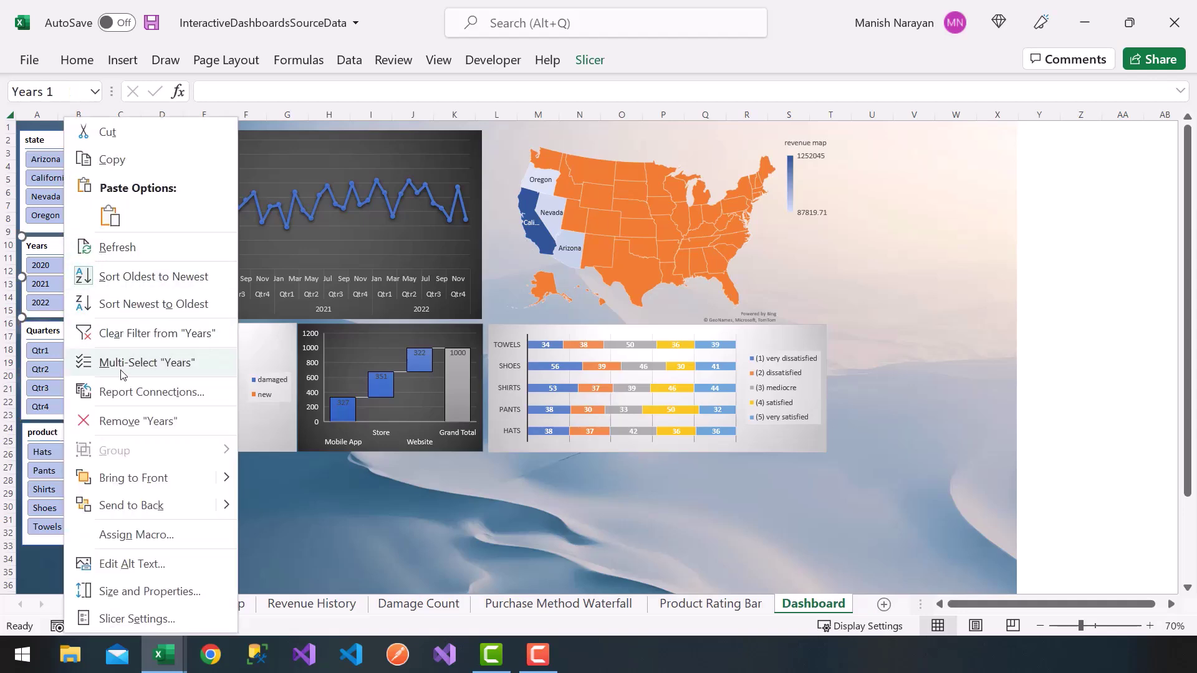
left_click(125, 392)
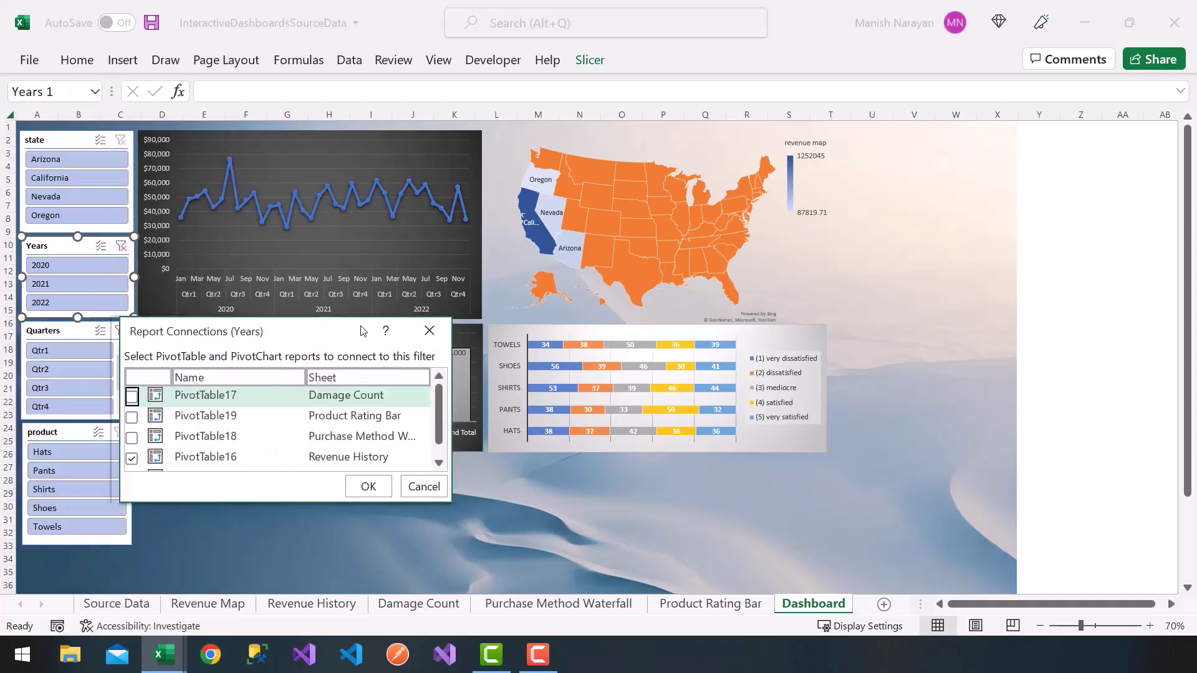
left_click_drag(363, 331, 556, 315)
left_click(324, 379)
left_click(325, 400)
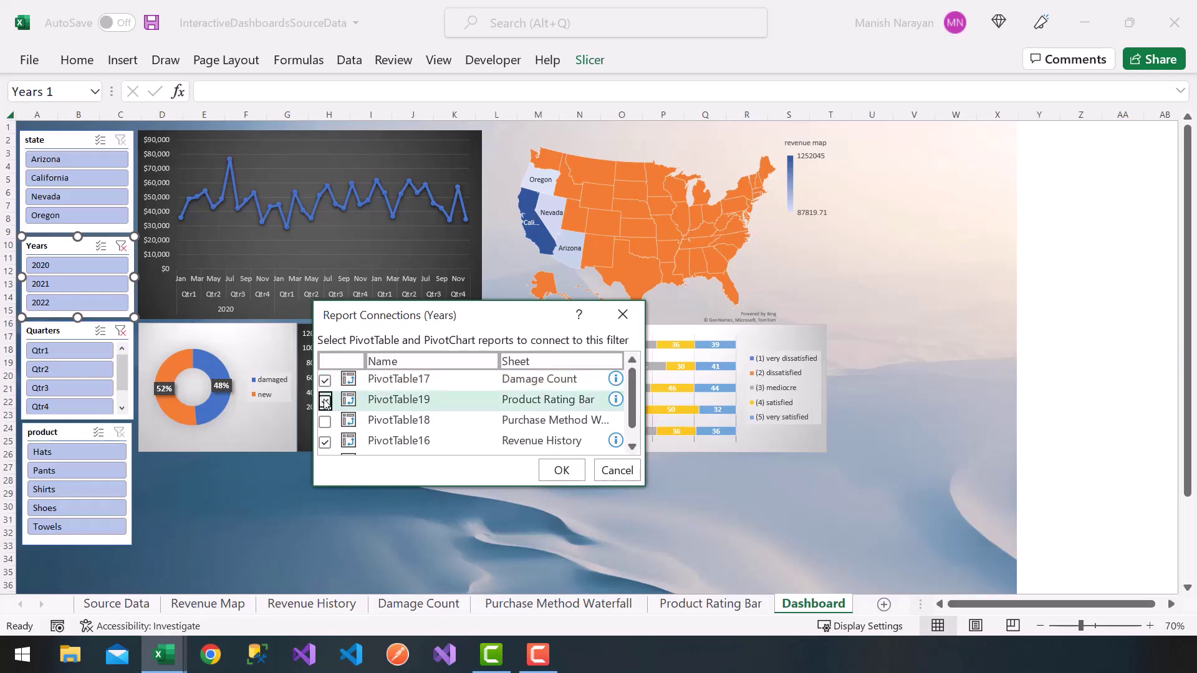
left_click(324, 422)
scroll(327, 436, "down", 1)
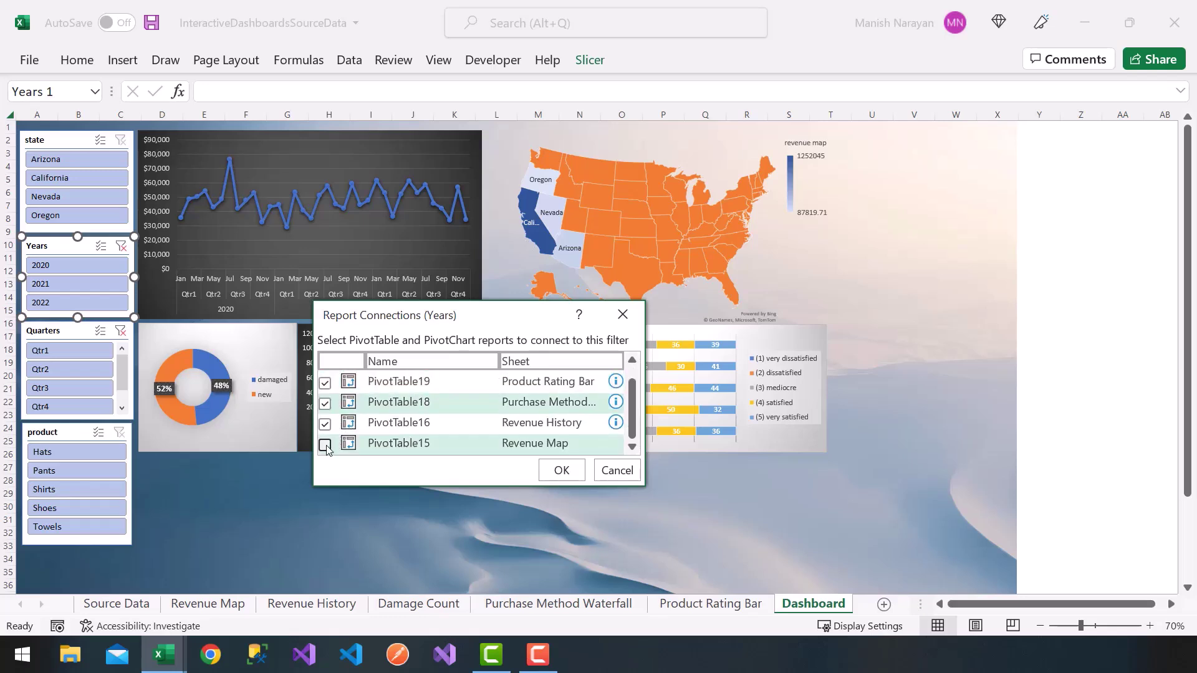
left_click(325, 444)
left_click(560, 470)
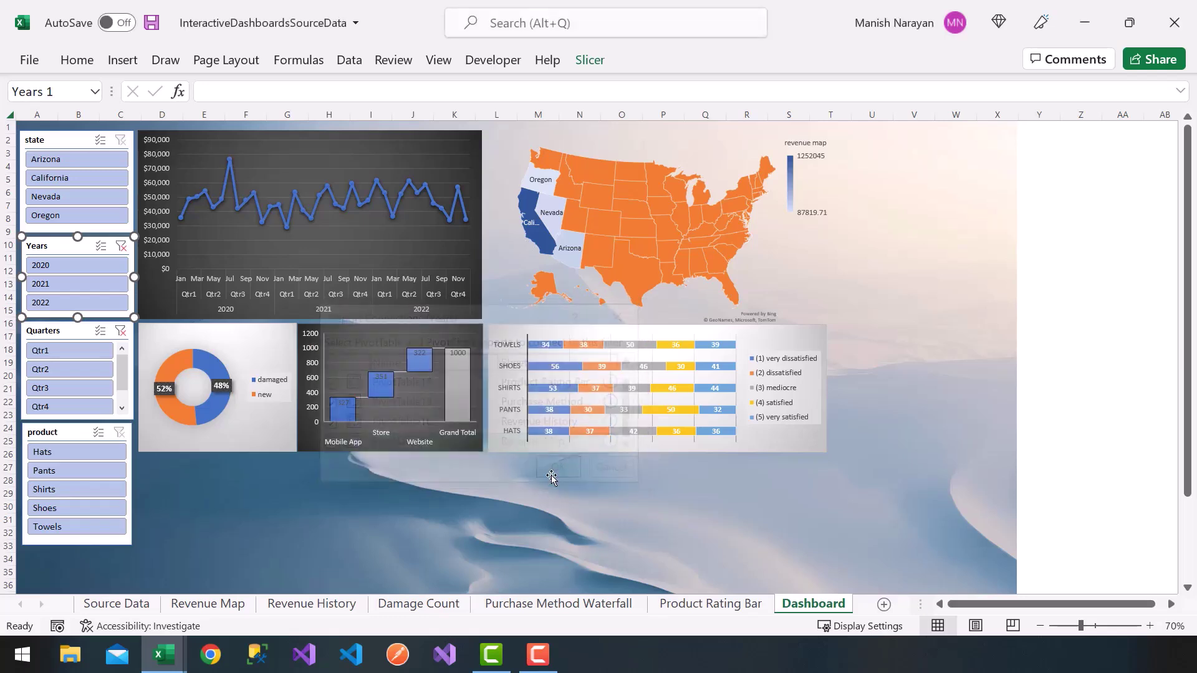
left_click(268, 511)
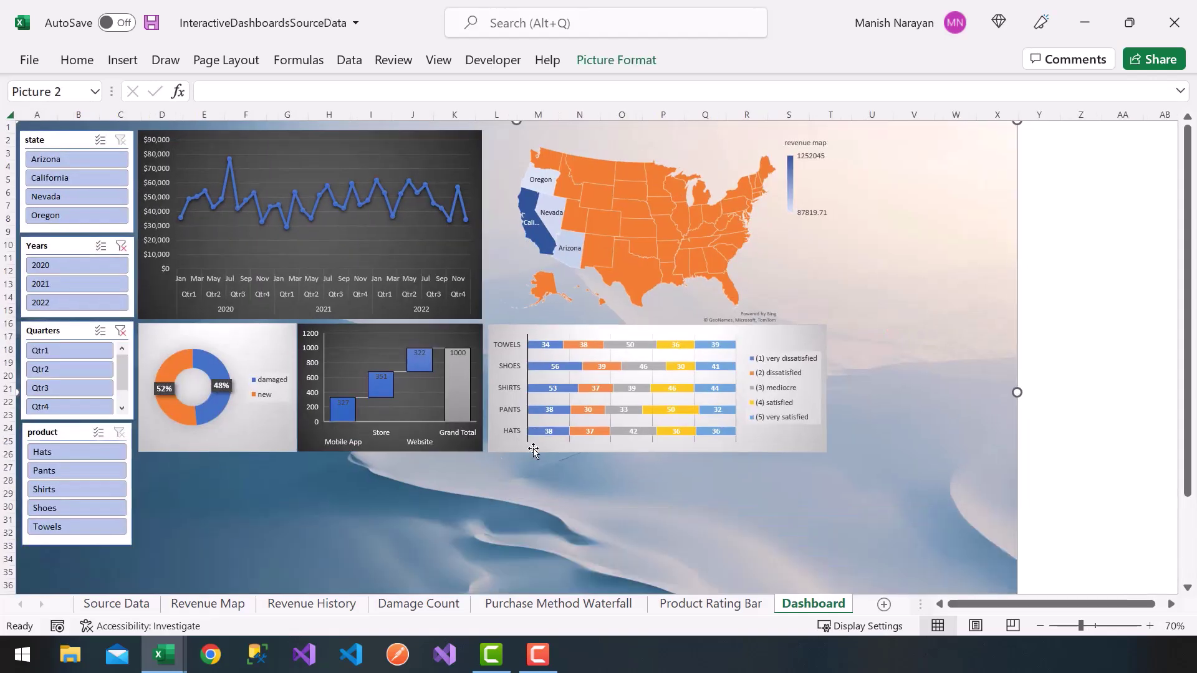
Stretch the desert background to the sheet's right edge and move the donut, waterfall and rating charts down.
left_click_drag(1016, 393, 1188, 399)
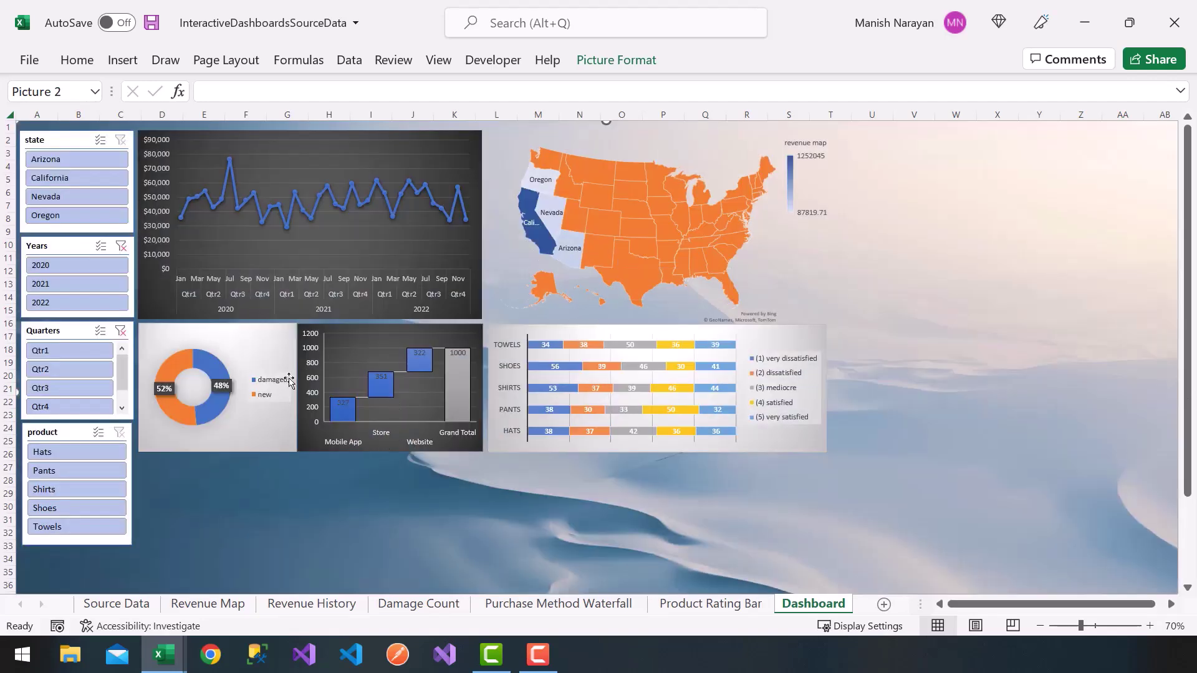
left_click(594, 416)
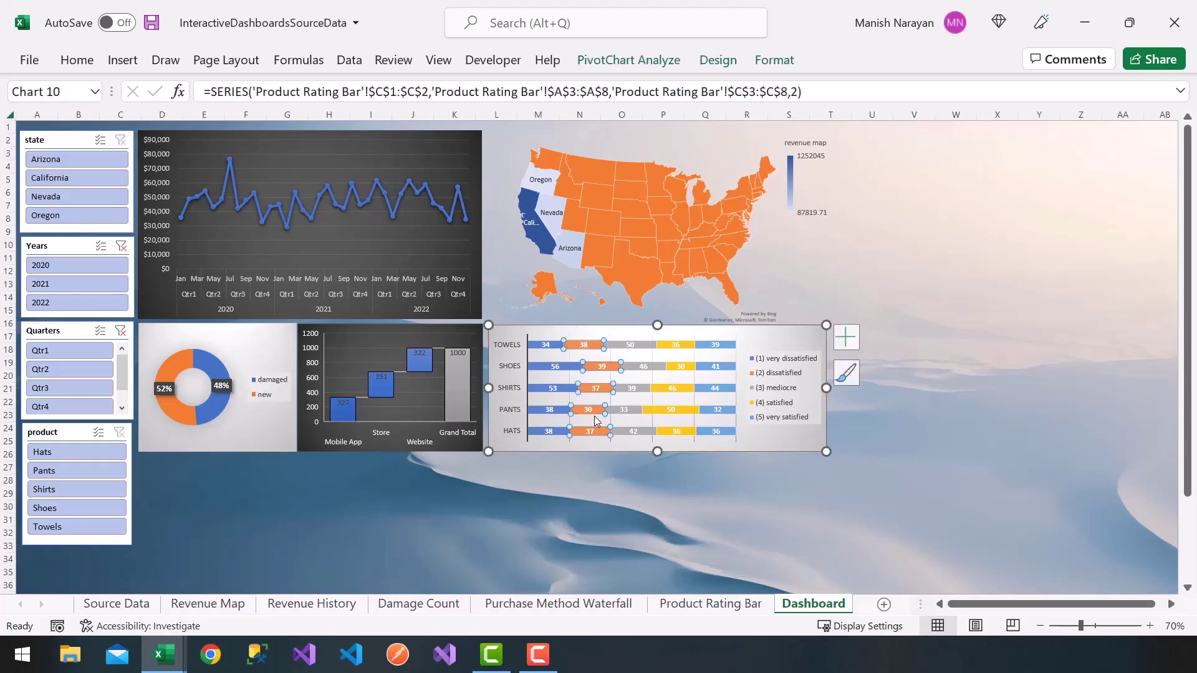
left_click(424, 397, "ctrl")
left_click(236, 387, "ctrl")
left_click_drag(312, 379, 312, 472)
Widen the product slicer slightly.
left_click(72, 437)
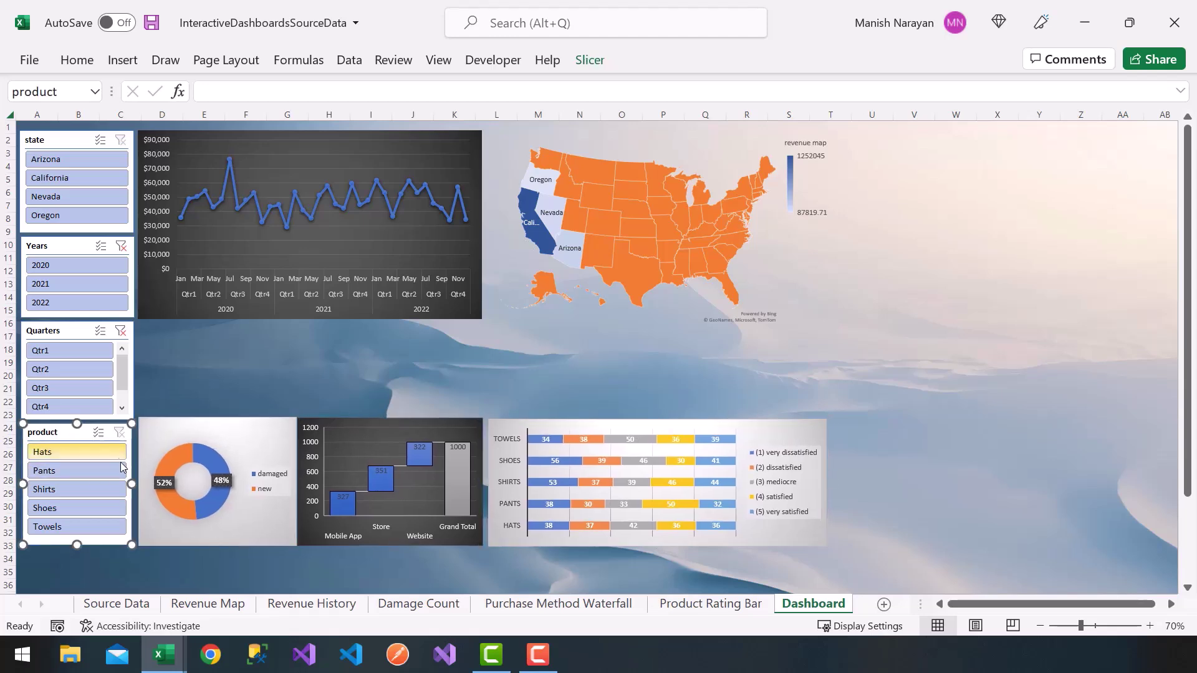
left_click_drag(132, 482, 133, 480)
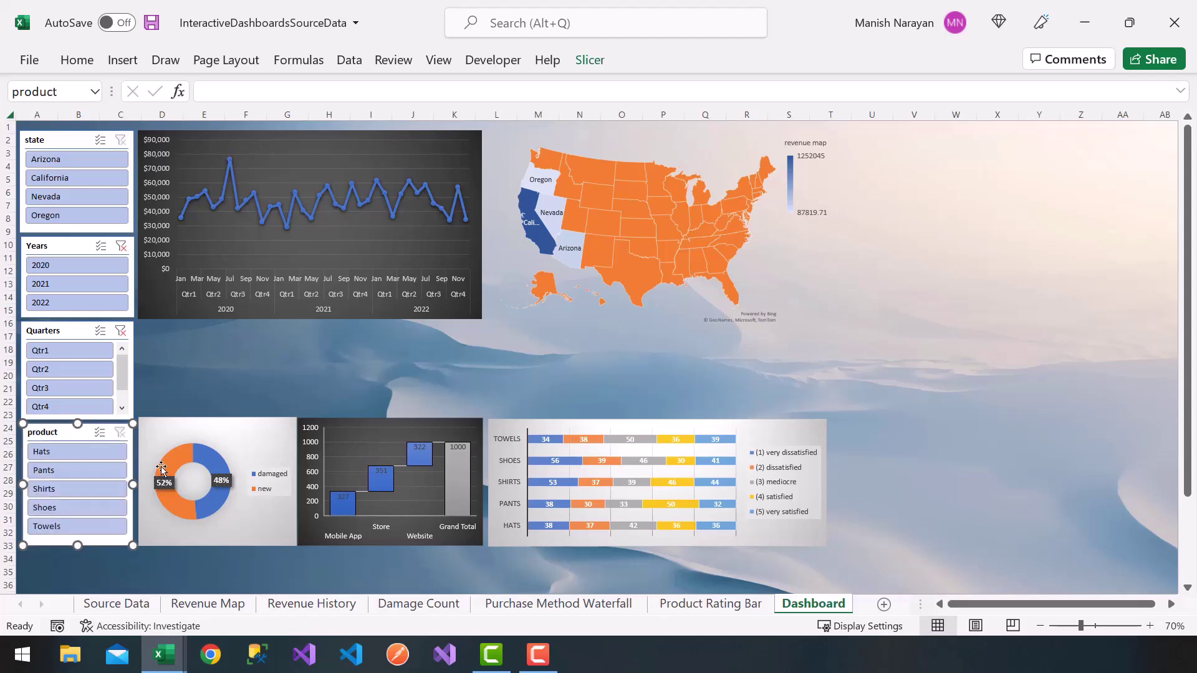
left_click(285, 394)
left_click(247, 257)
Move the revenue map right and down, then enlarge it to fill the upper-right area above the rating chart.
left_click(566, 248)
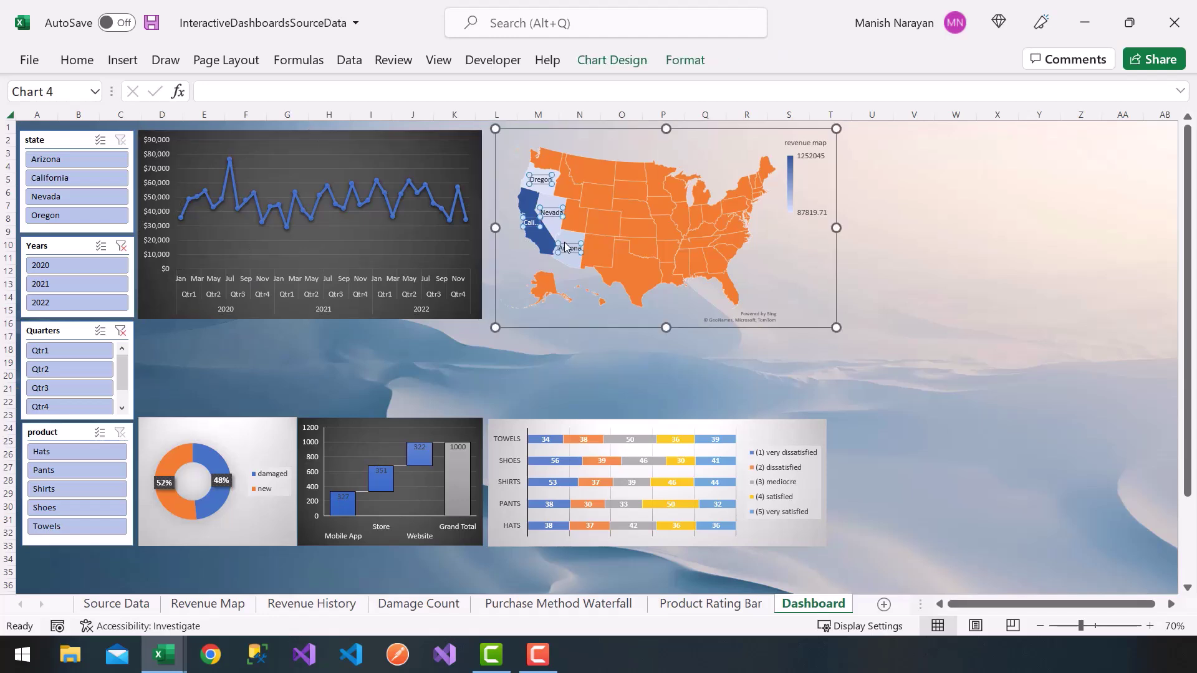
left_click(651, 250)
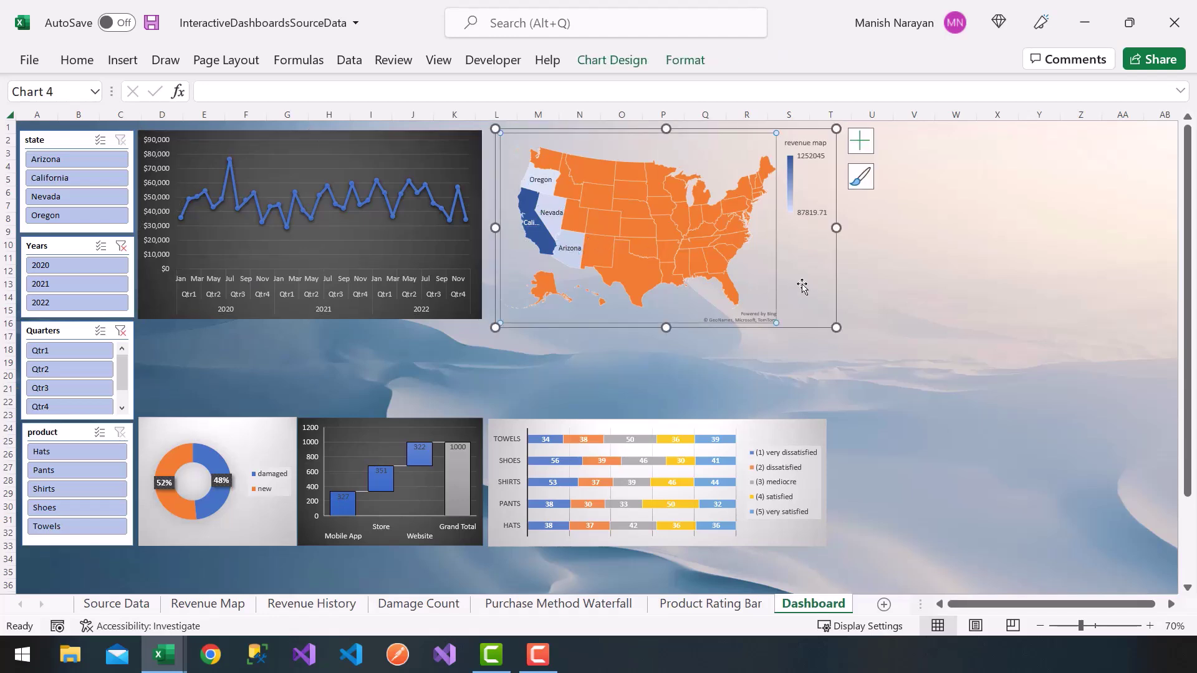
left_click_drag(802, 286, 874, 297)
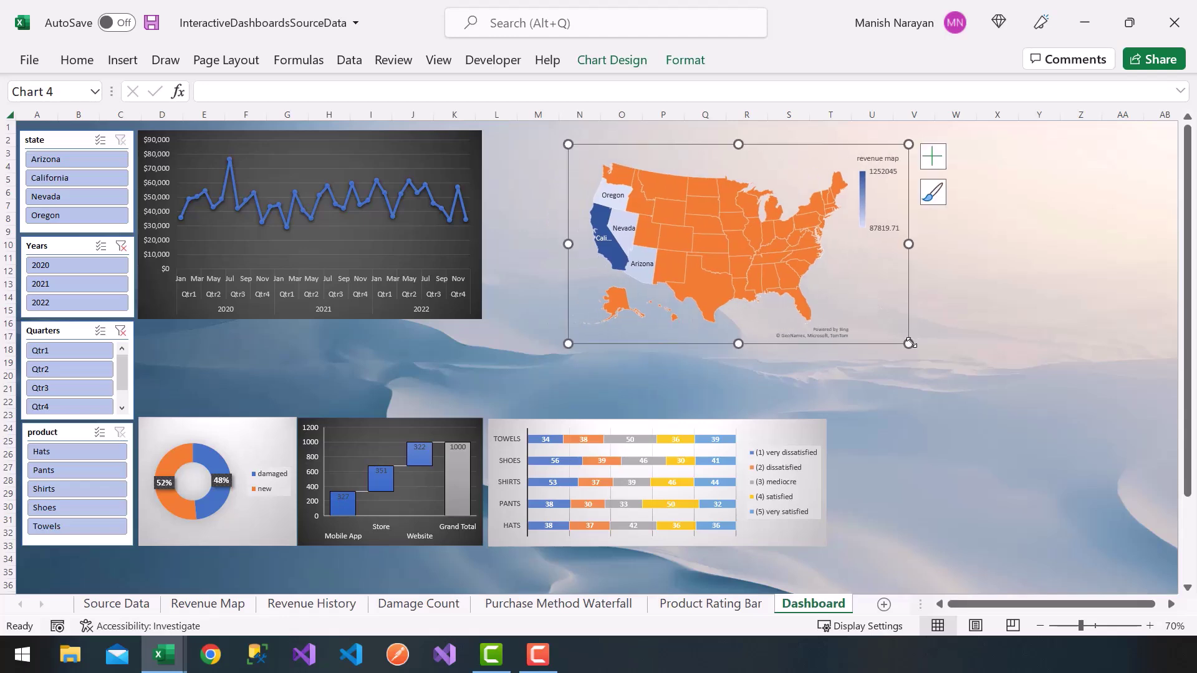
left_click_drag(911, 343, 989, 411)
Widen the product rating bar chart and enlarge the revenue history line chart.
left_click(755, 488)
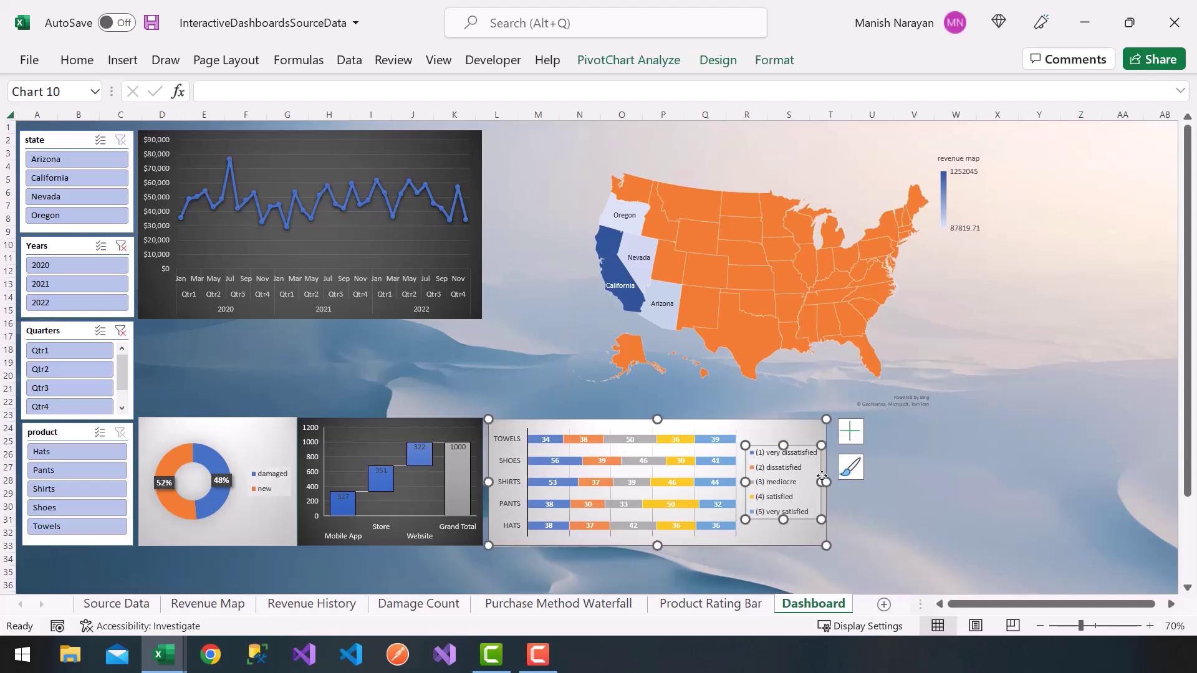
mouse_move(826, 483)
left_mouse_down()
mouse_move(982, 489)
mouse_move(913, 491)
left_mouse_up()
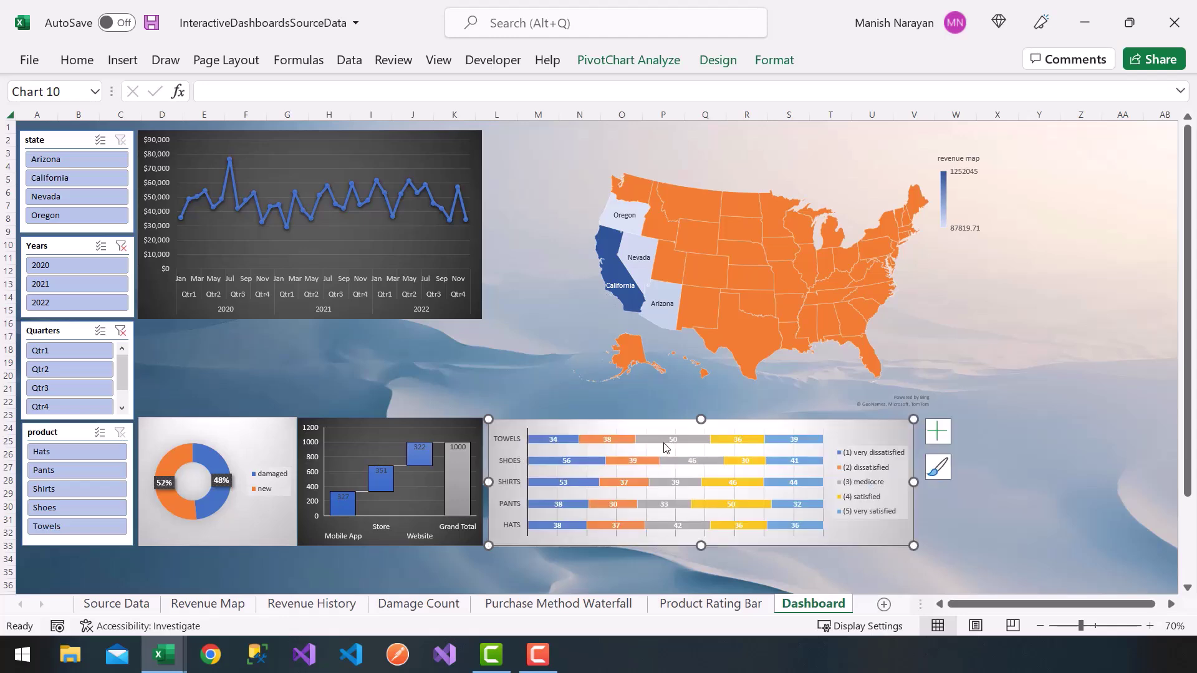
left_click(364, 275)
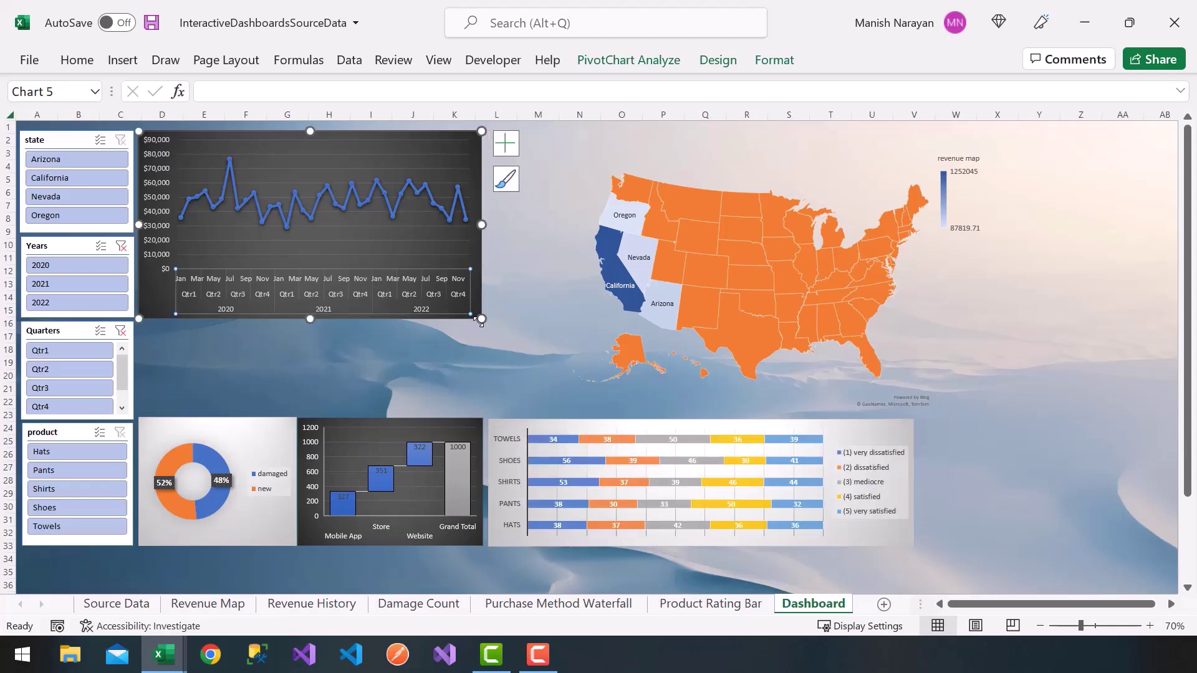
left_click_drag(481, 319, 558, 406)
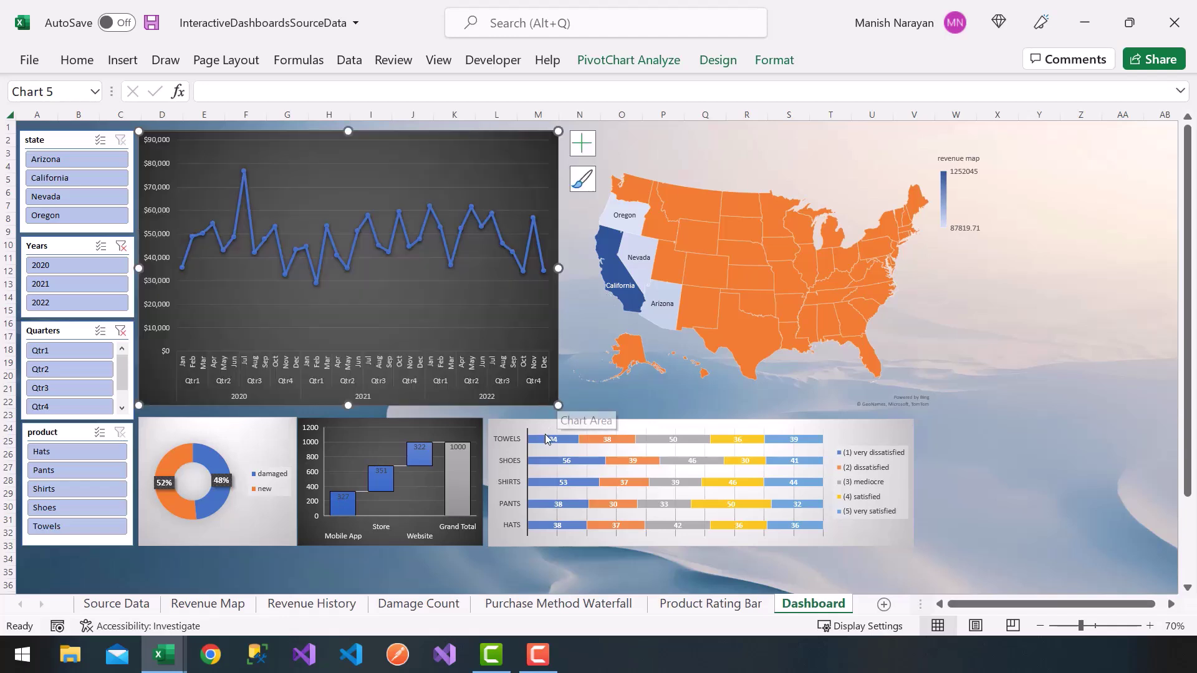
Nudge the waterfall chart slightly and stretch the line chart's bottom edge downward.
left_click(427, 433)
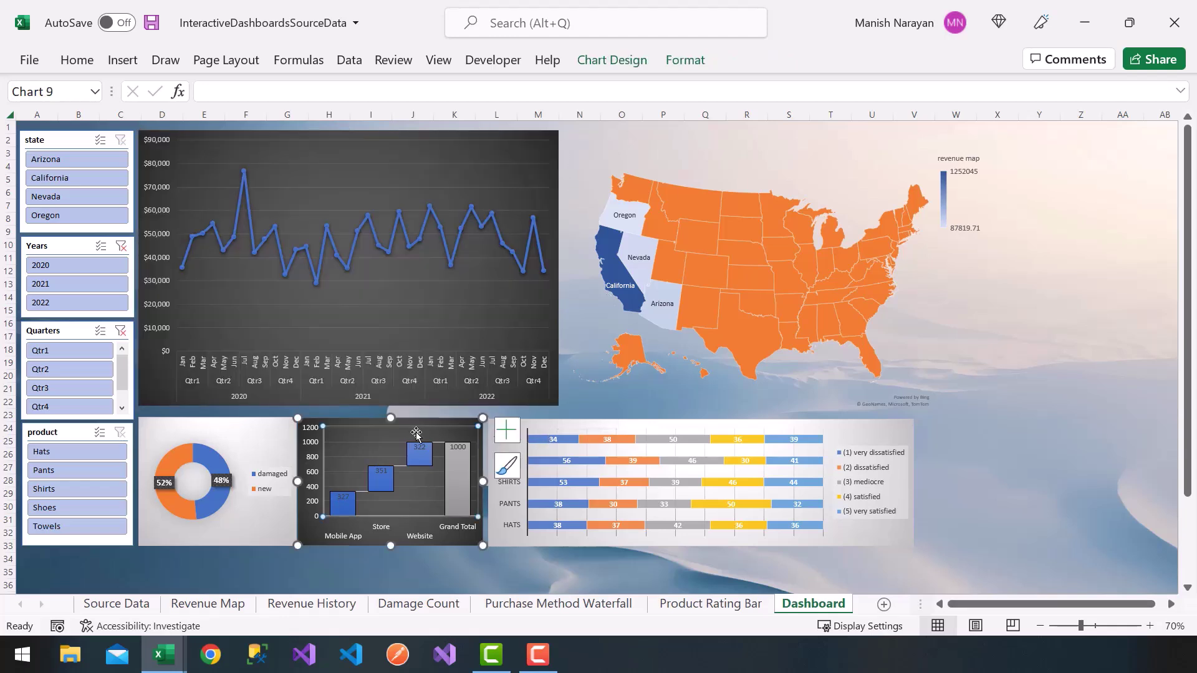
left_click_drag(369, 422, 371, 421)
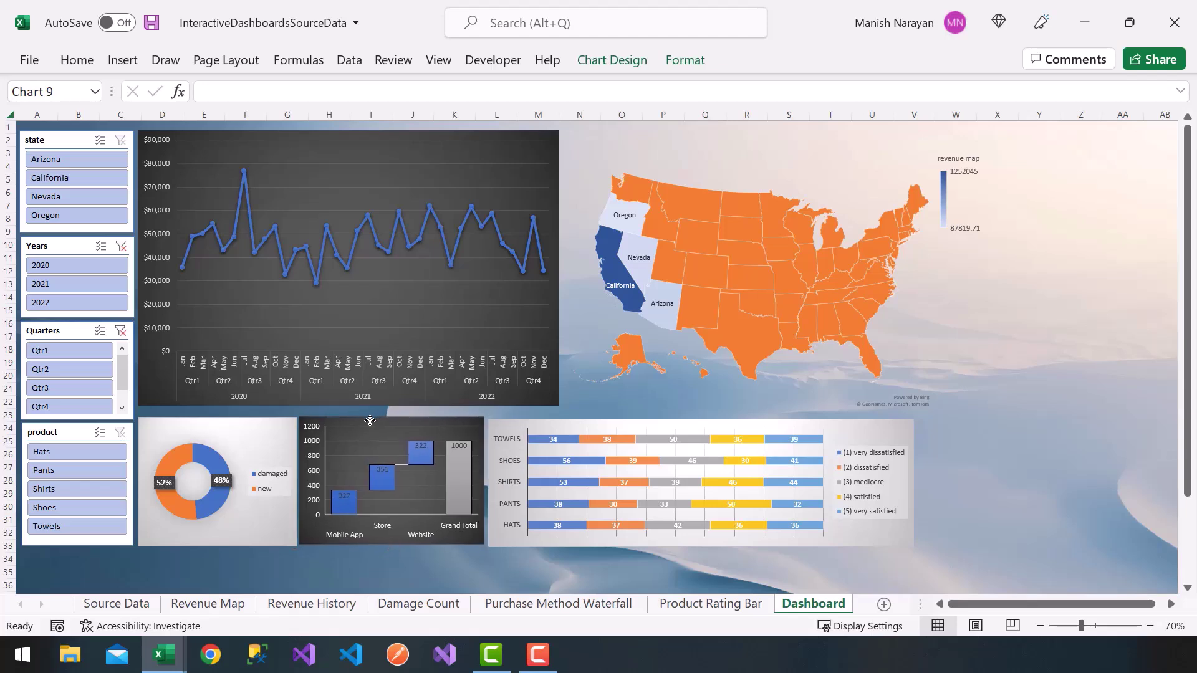
left_click(216, 428)
left_click(201, 400)
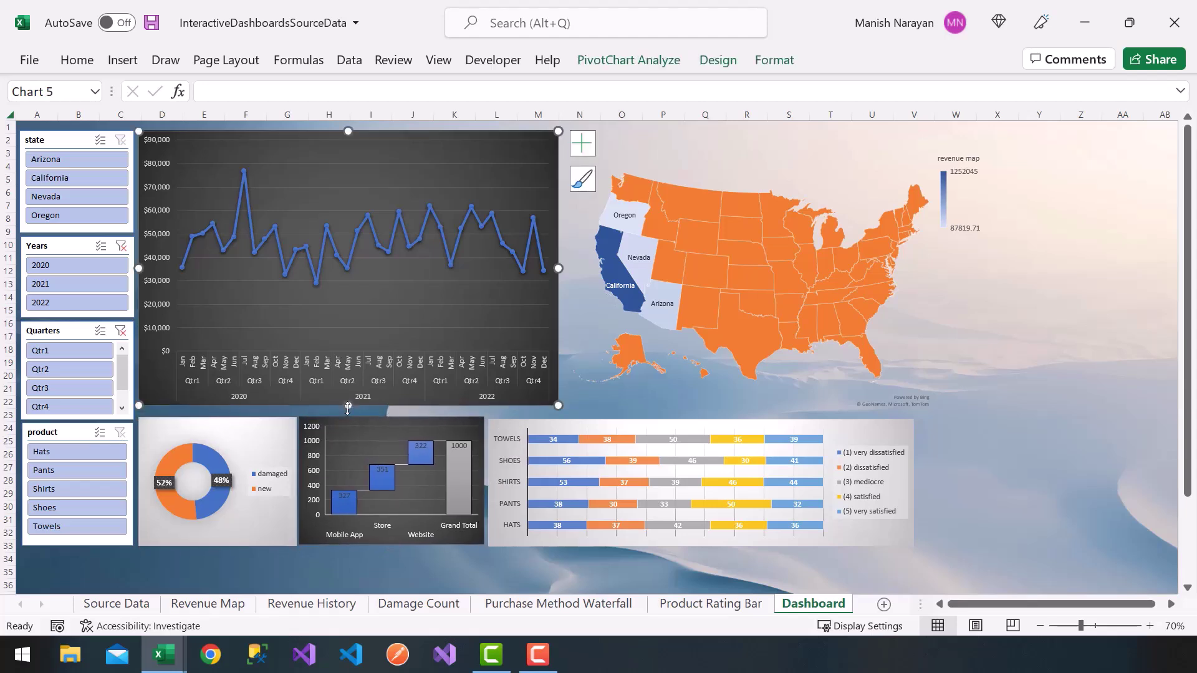
left_click_drag(348, 407, 346, 414)
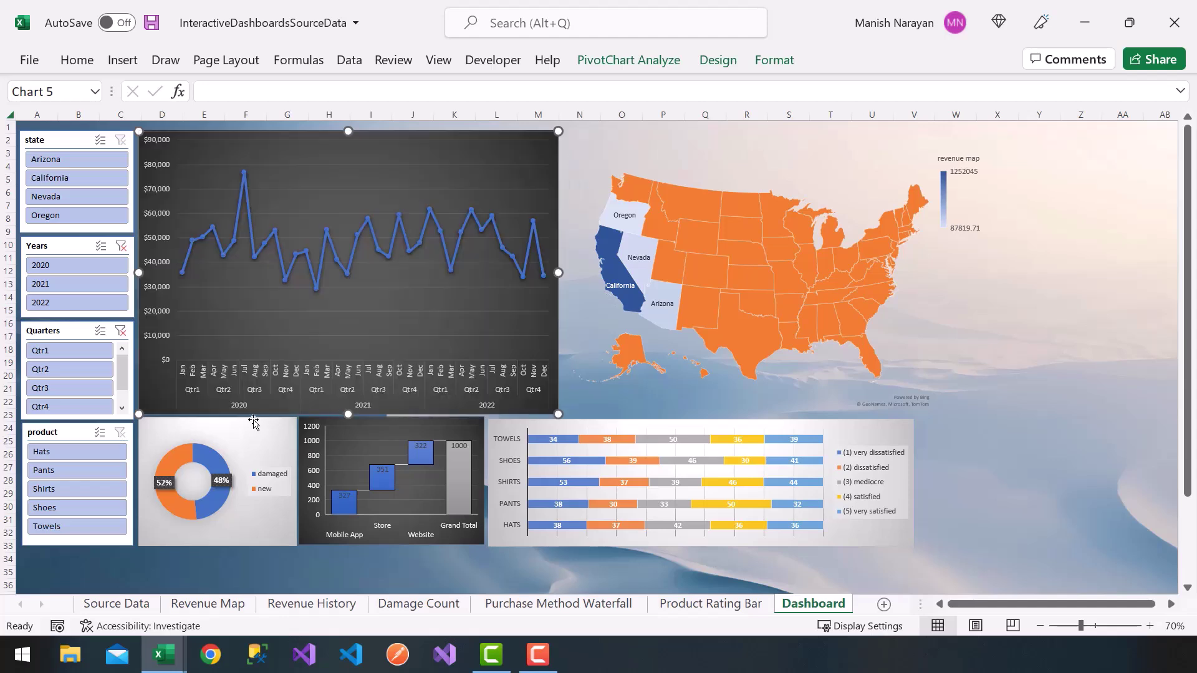
Lower the top edges of the donut, waterfall and rating charts so they line up beneath the line chart.
left_click(236, 425)
left_click_drag(217, 418, 217, 424)
left_click(394, 436)
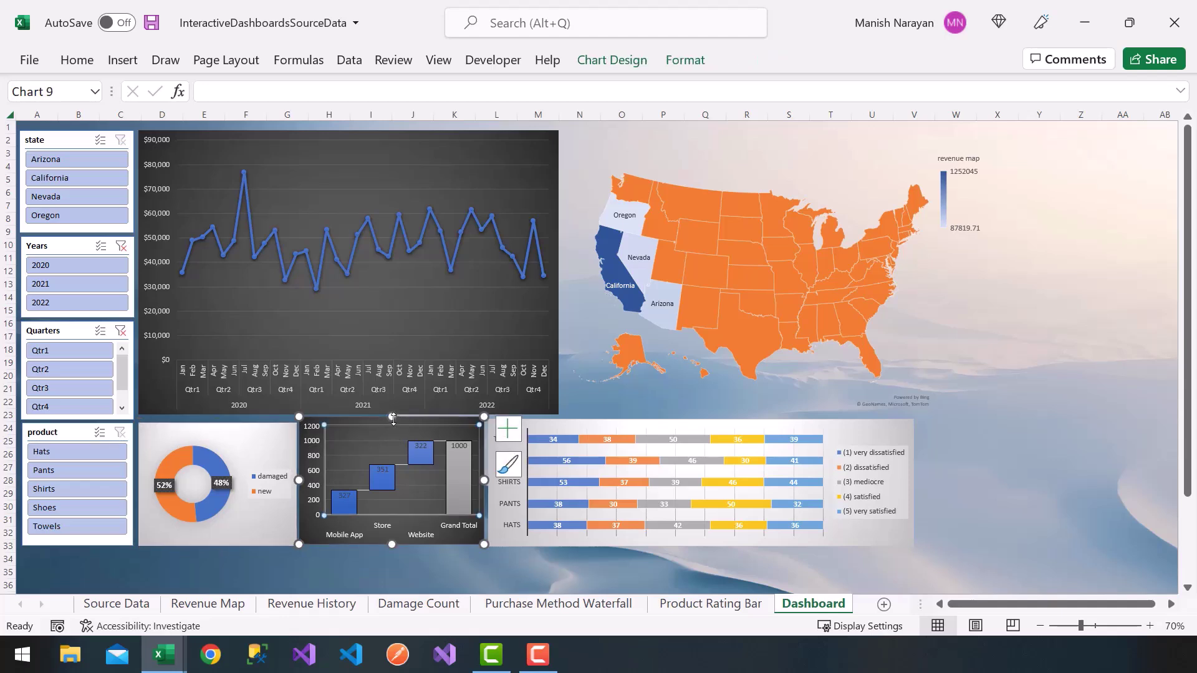
left_click_drag(393, 418, 395, 424)
left_click(632, 429)
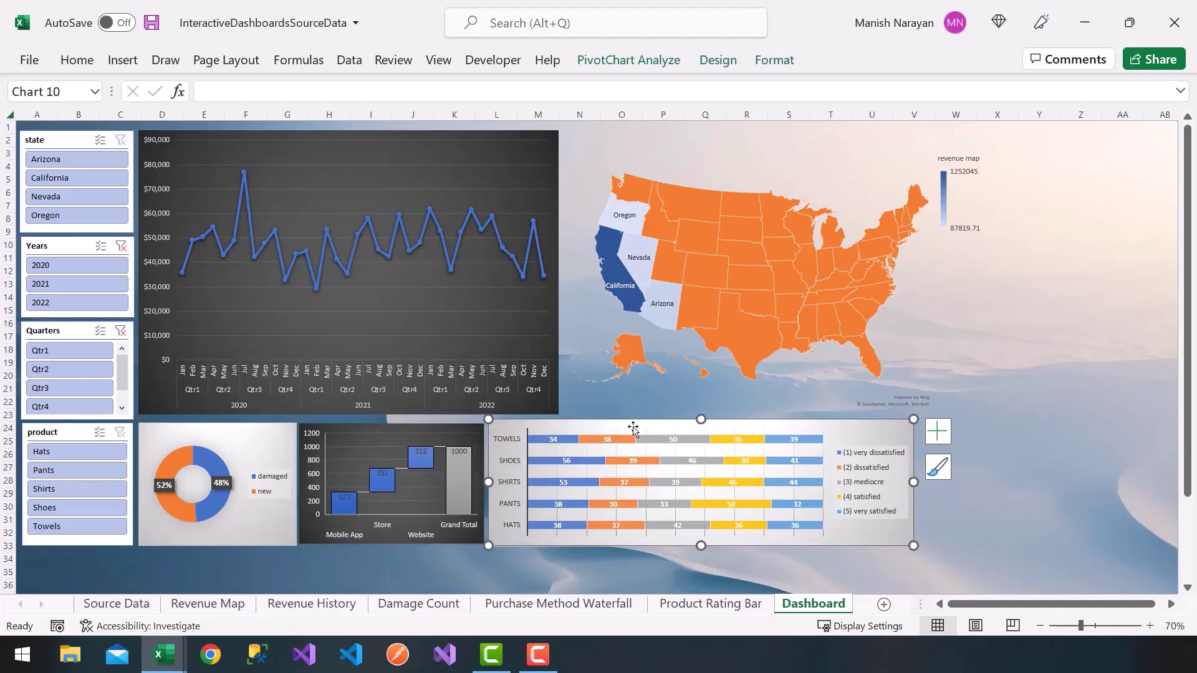
left_click_drag(702, 421, 702, 425)
Deselect the charts, then filter the dashboard to the Hats product and the year 2021.
left_click(1044, 402)
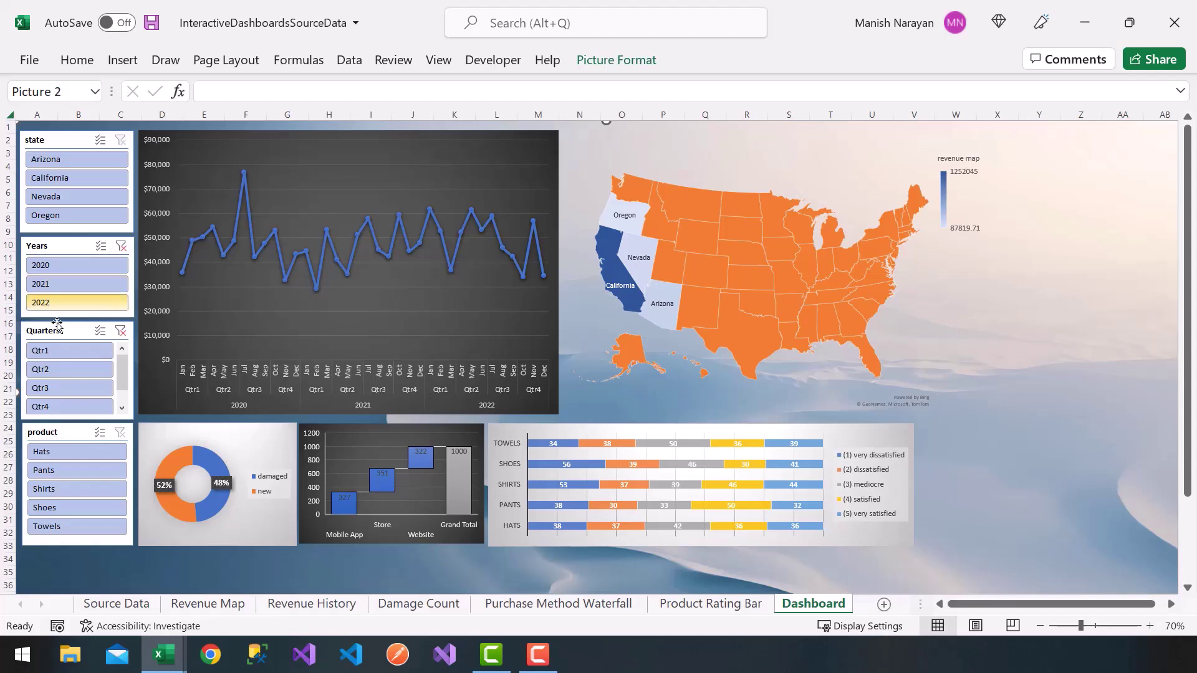
left_click(56, 460)
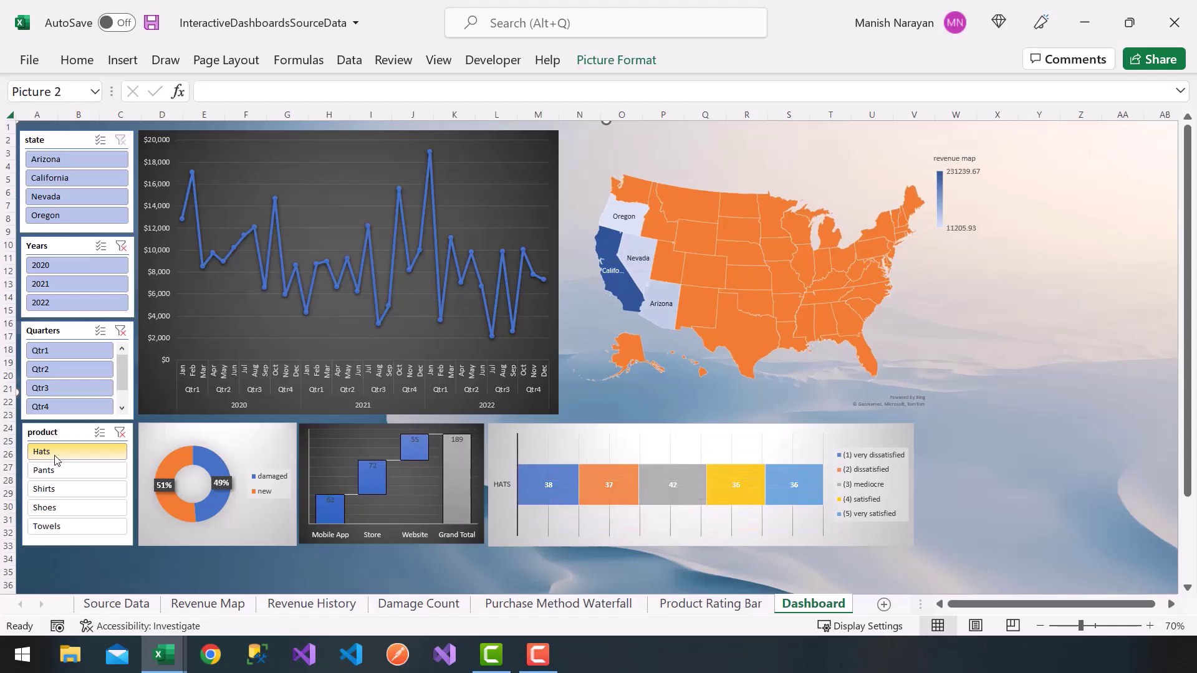
left_click(51, 285)
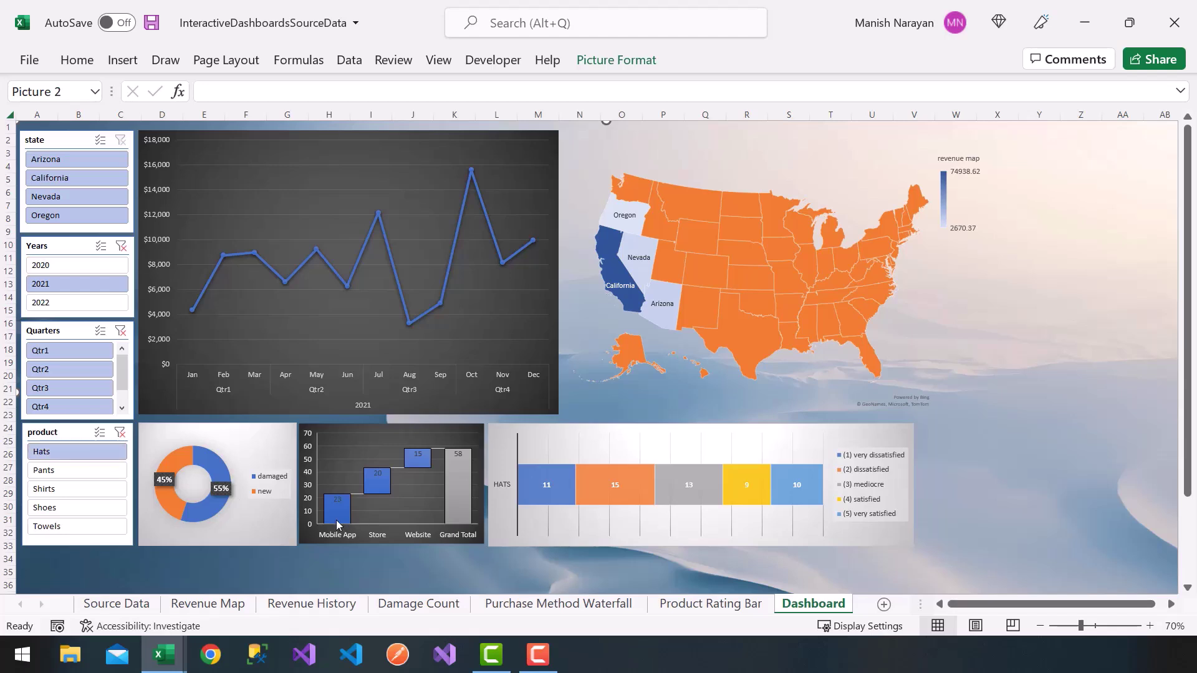
mouse_move(336, 523)
mouse_move(464, 456)
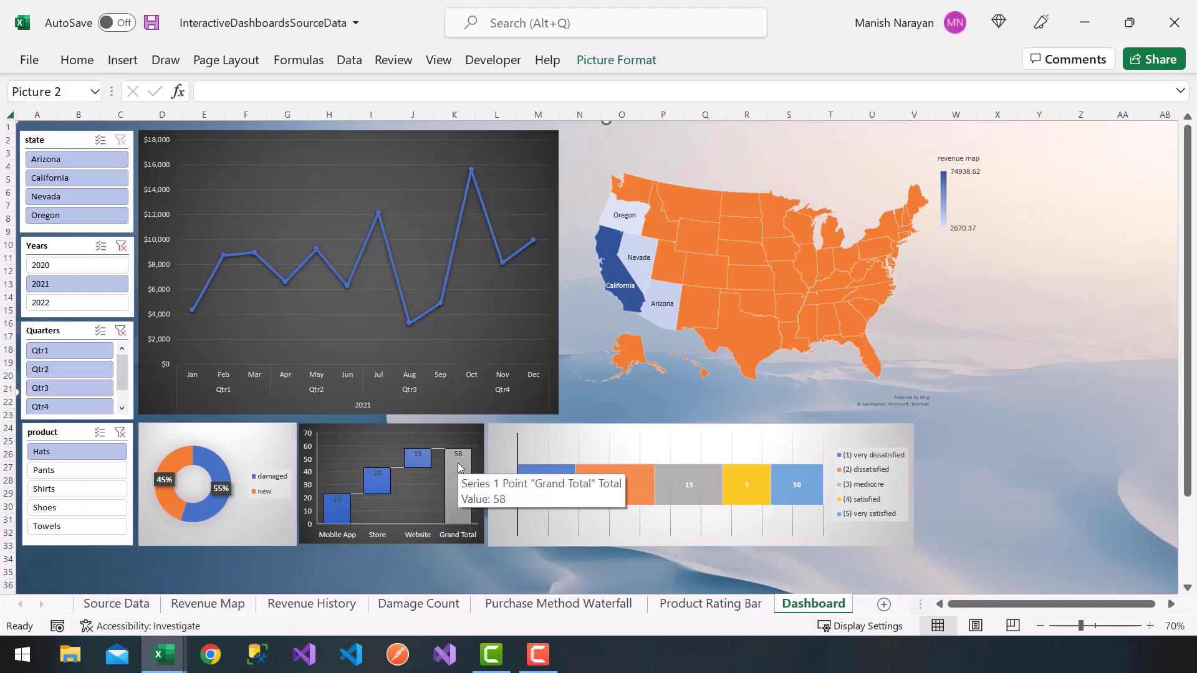
Filter to Arizona and read the map value of 11354.72 and the chart bar values.
left_click(65, 166)
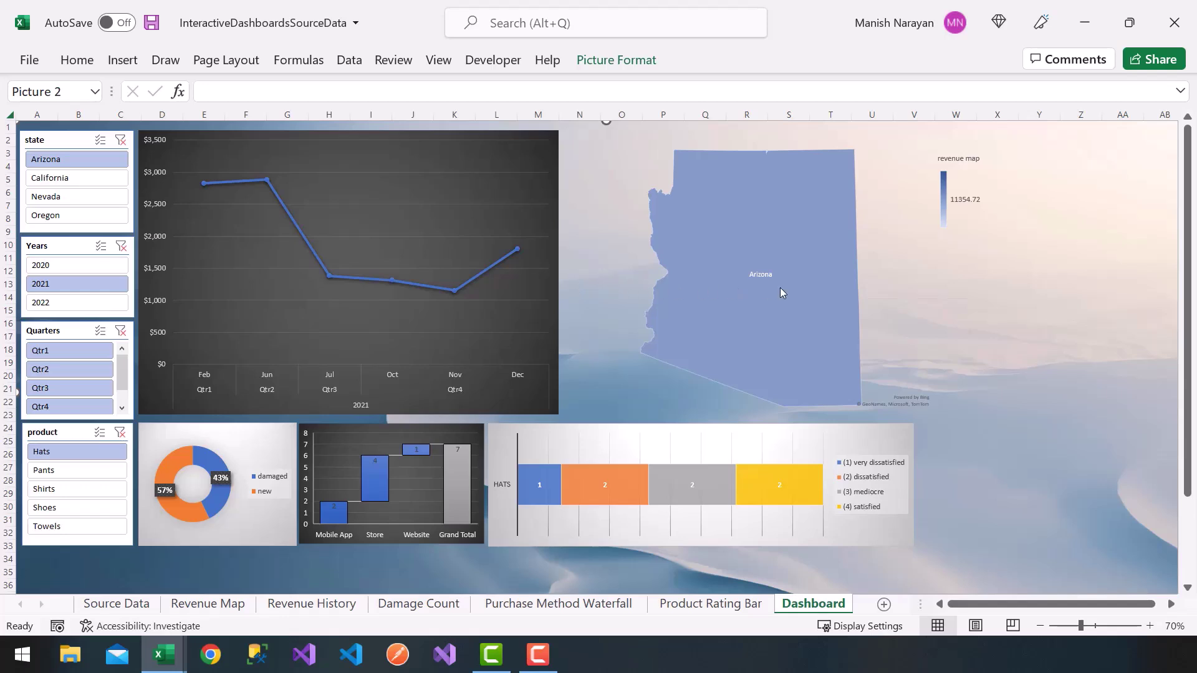
mouse_move(782, 293)
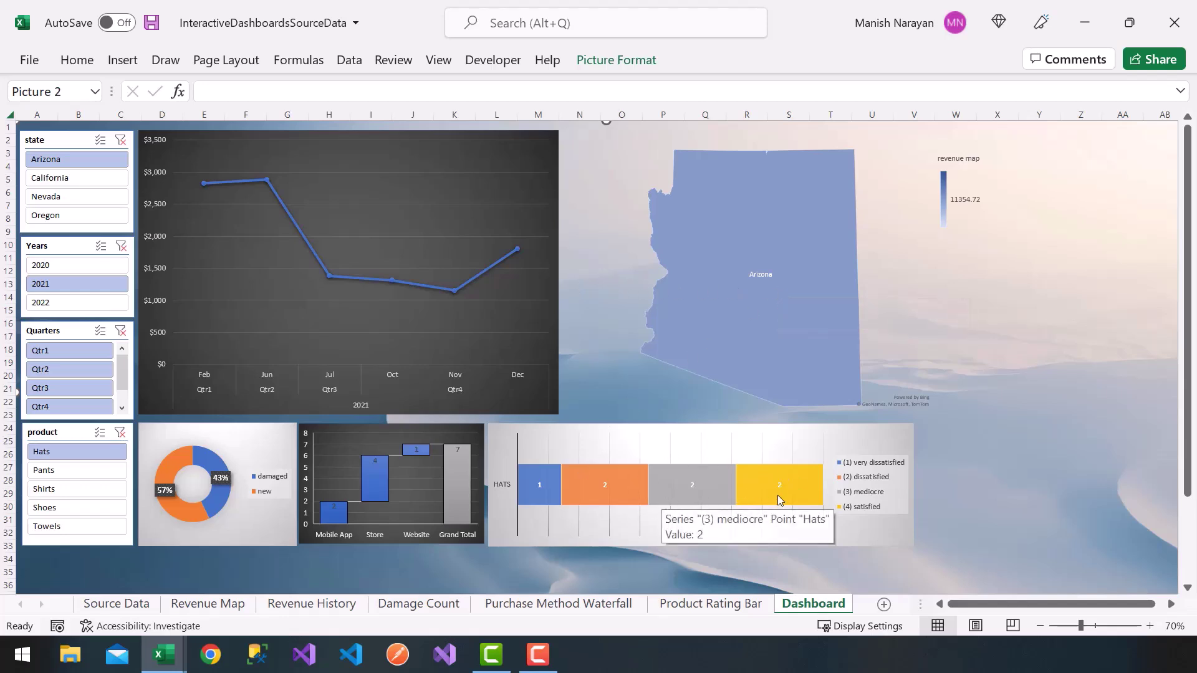
mouse_move(712, 487)
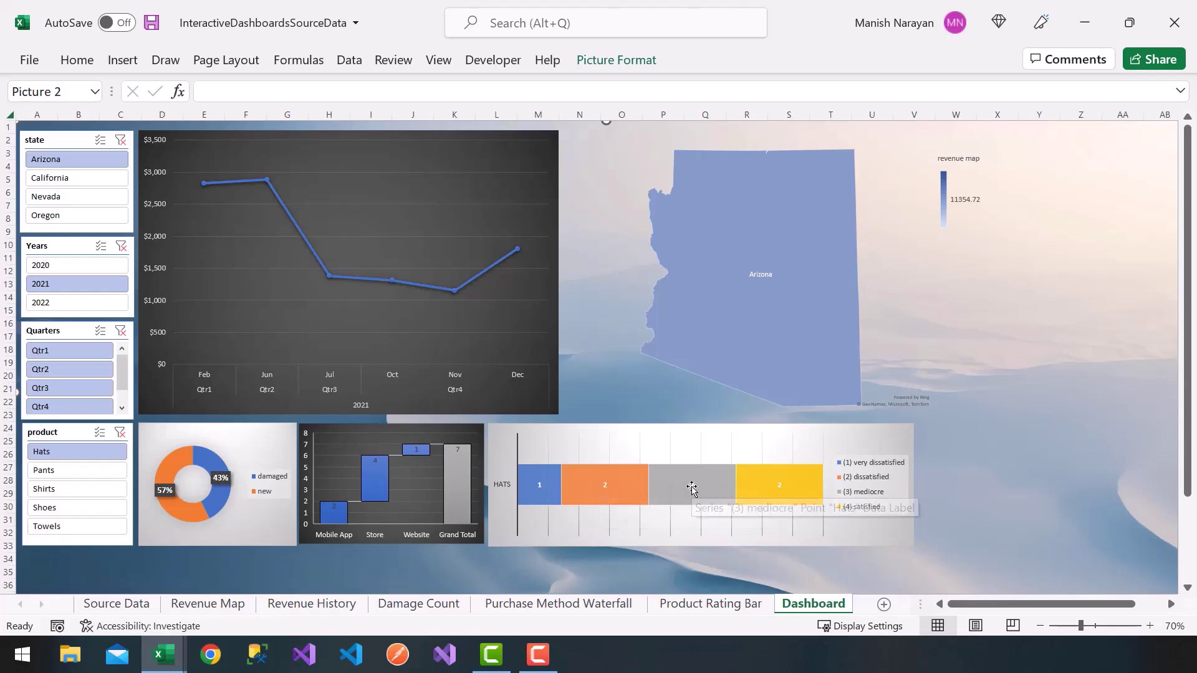
mouse_move(784, 494)
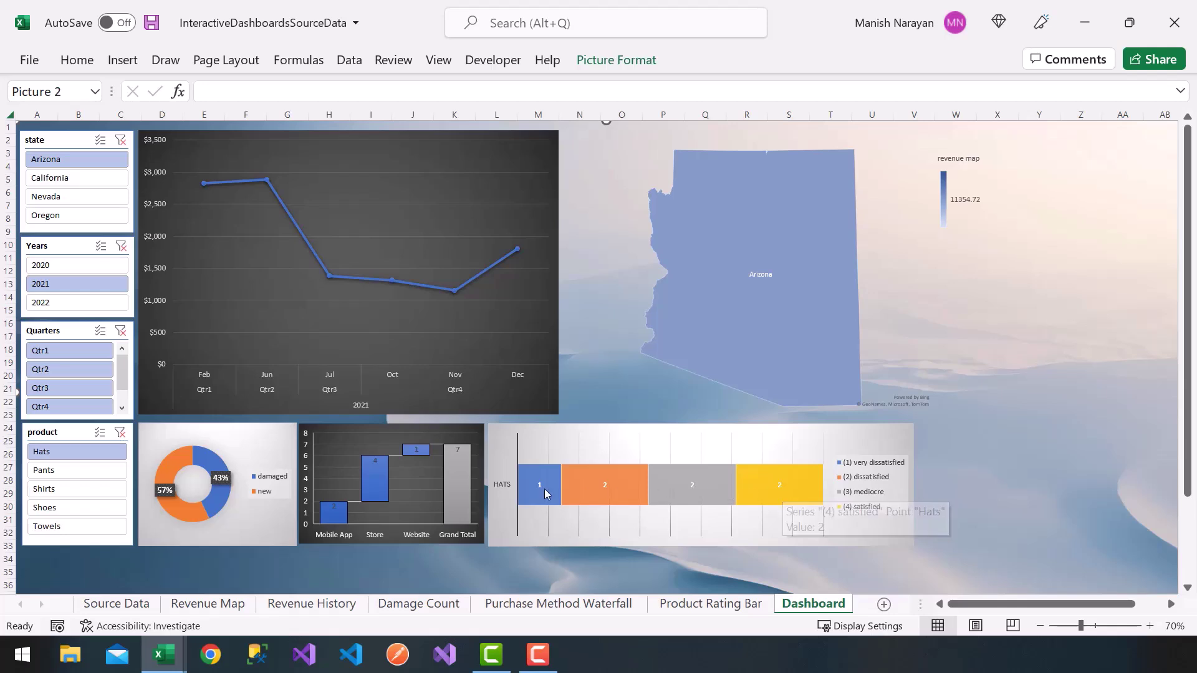
mouse_move(455, 503)
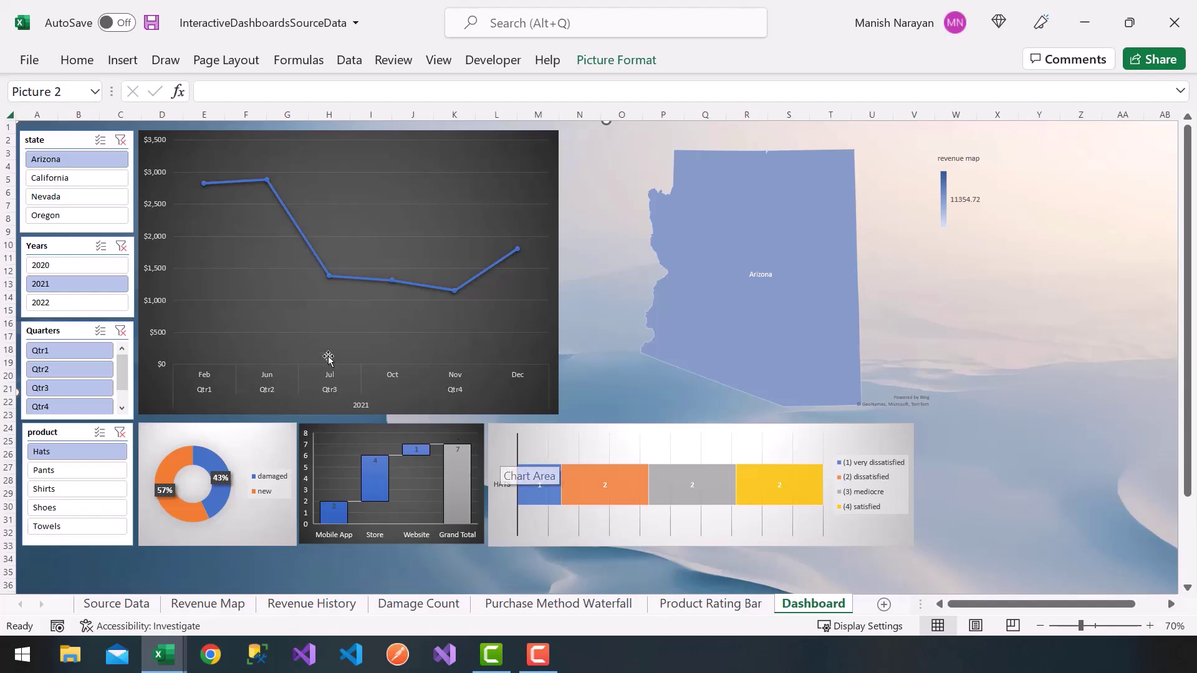
Add California, Nevada, Oregon, 2020, 2022, Pants, Shoes and Towels back to the slicer selections.
left_click(73, 180, "ctrl")
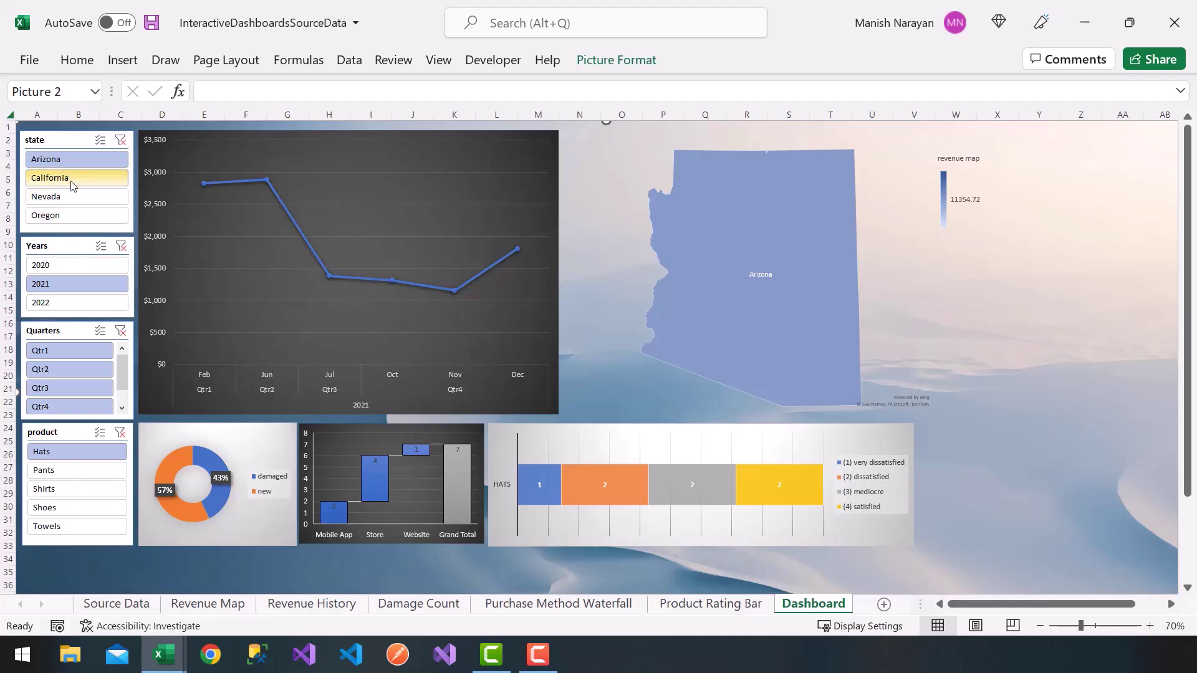
left_click(72, 195, "ctrl")
left_click(69, 215, "ctrl")
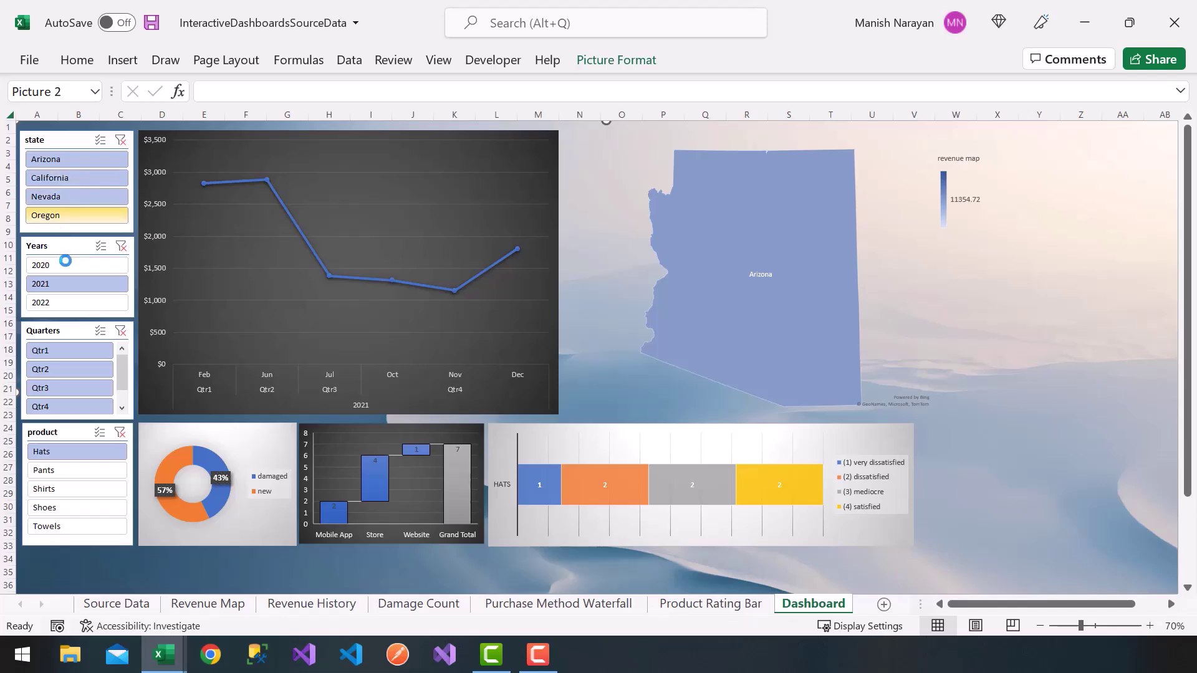
left_click(59, 265, "ctrl")
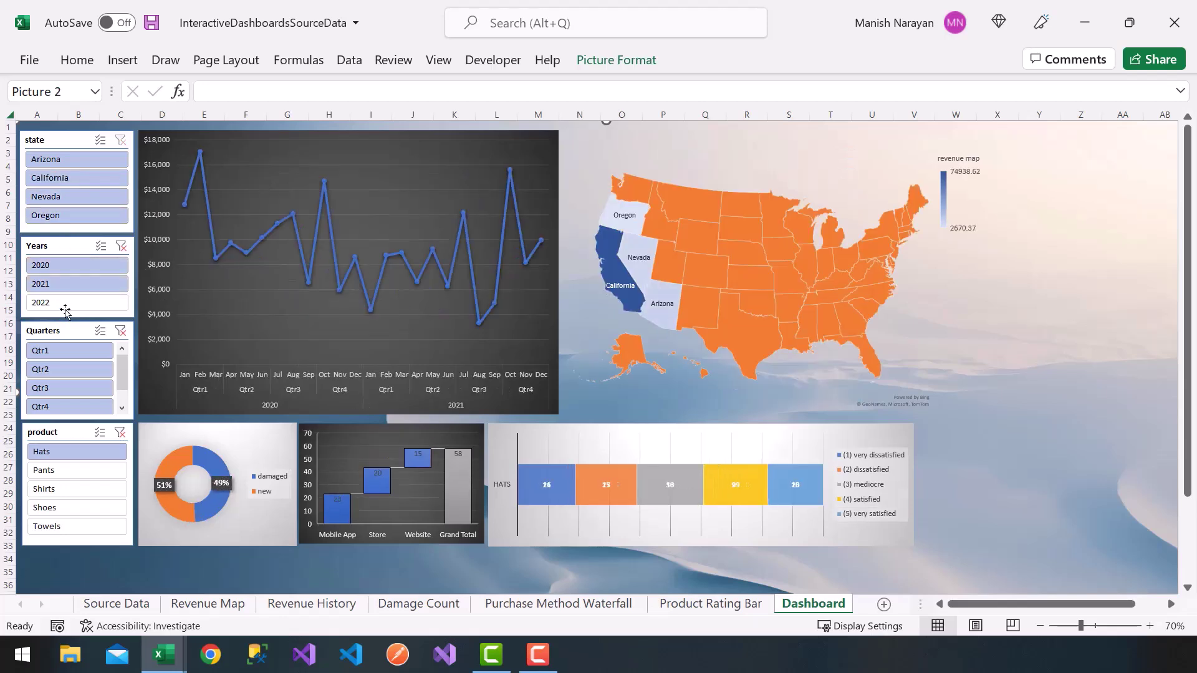
left_click(69, 303, "ctrl")
left_click(73, 470, "ctrl")
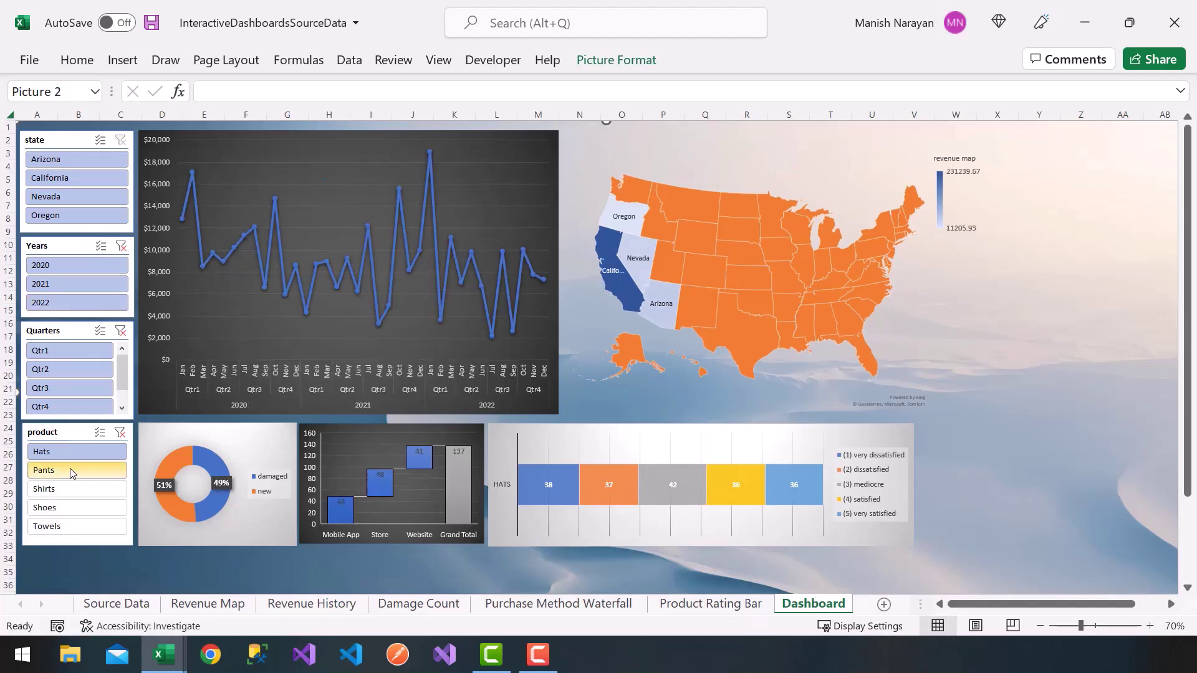
left_click(69, 508, "ctrl")
left_click(69, 526, "ctrl")
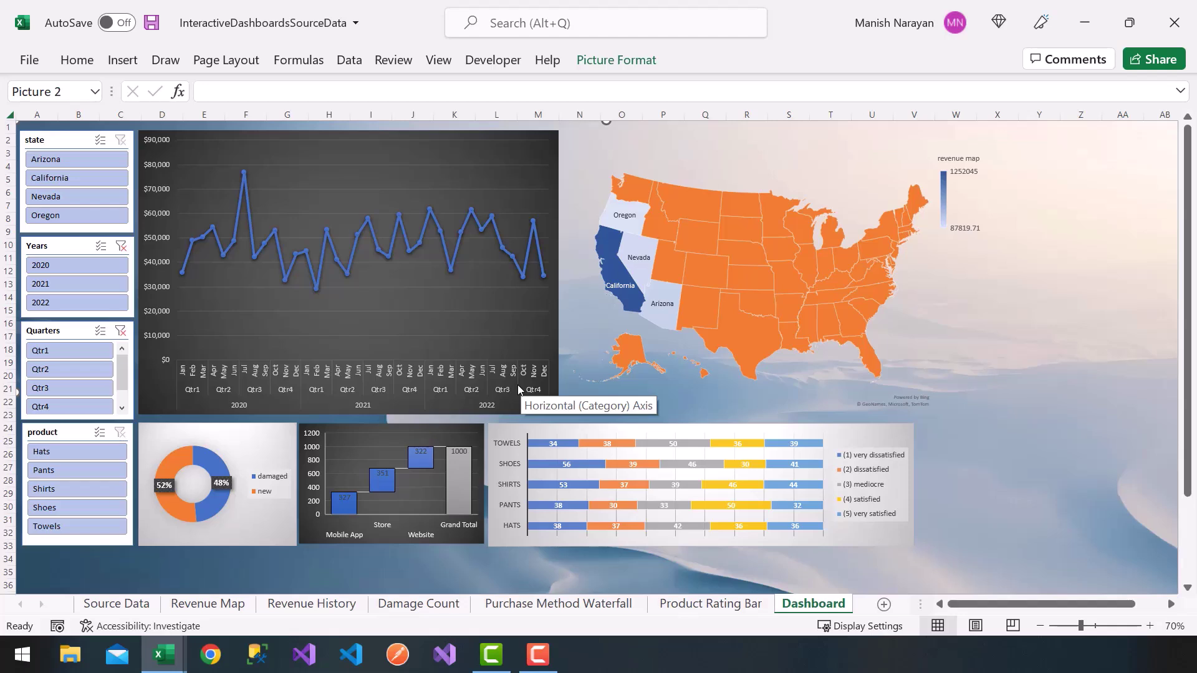
left_click(115, 605)
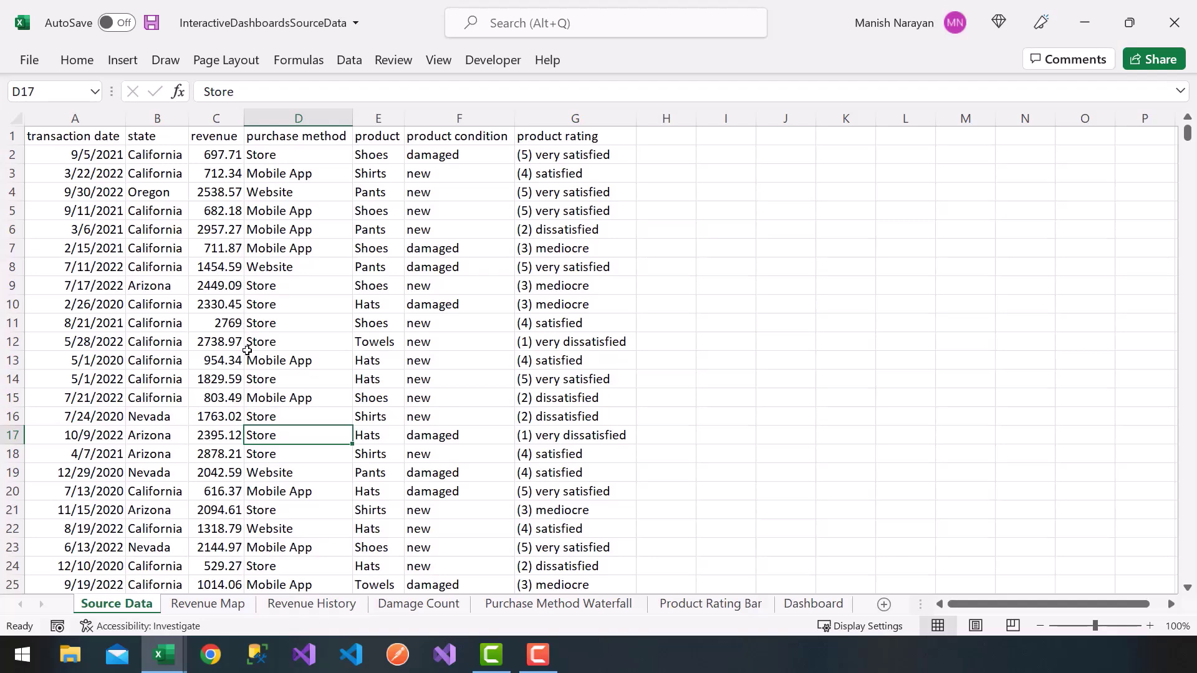
left_click(797, 606)
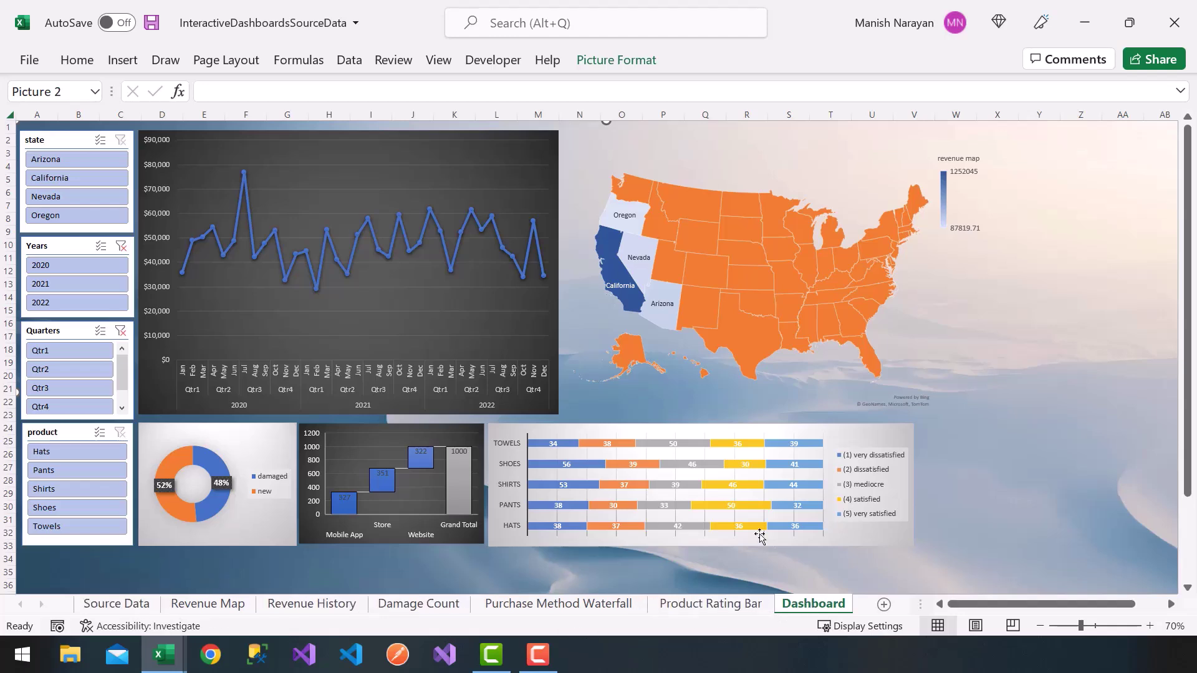
mouse_move(716, 352)
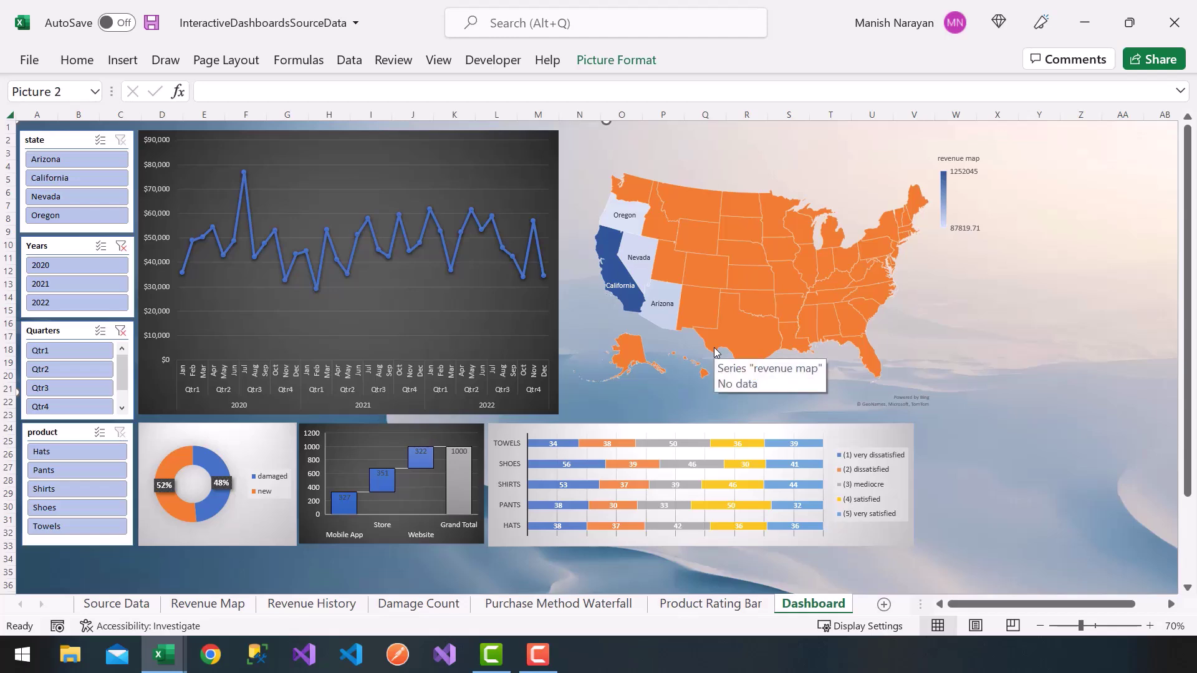